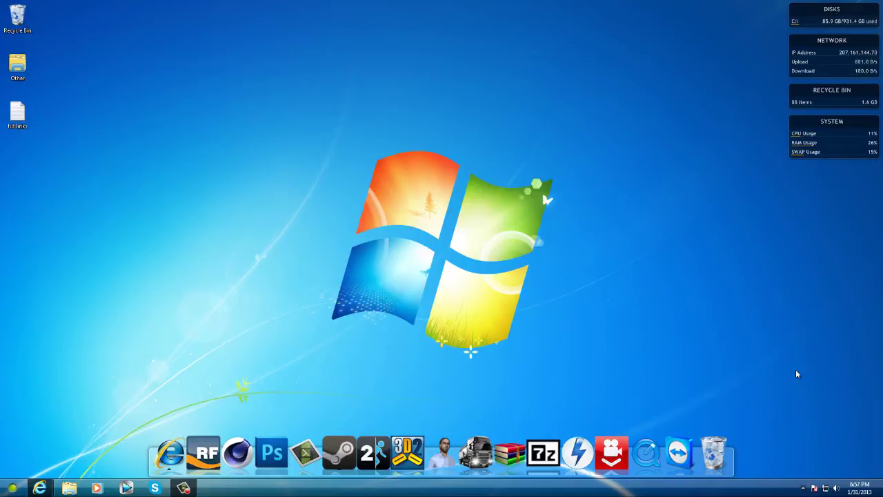
left_click(13, 488)
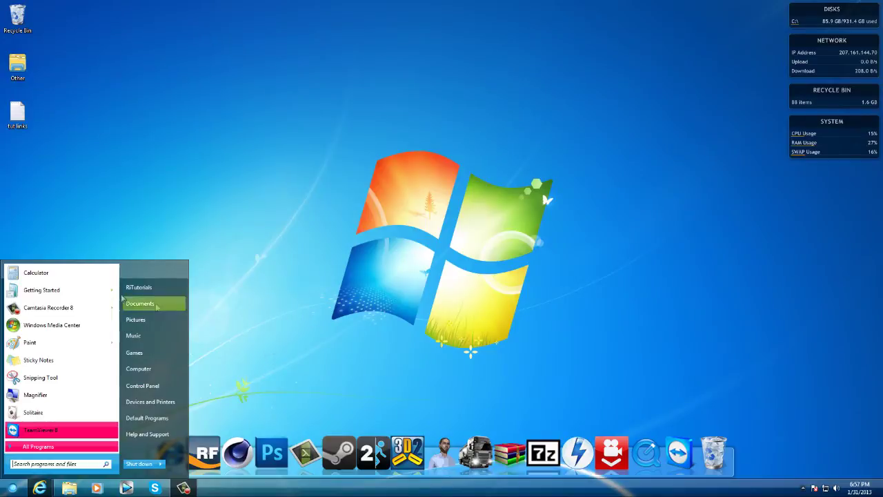
left_click(274, 308)
mouse_move(38, 489)
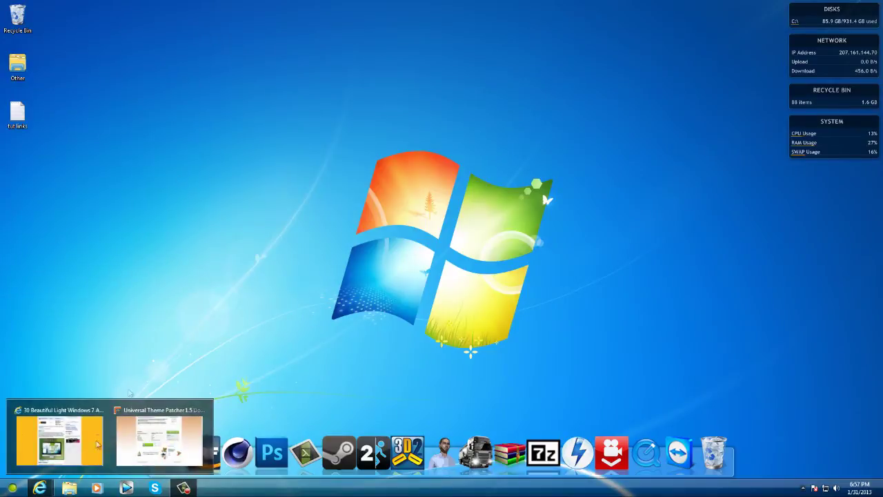
left_click(162, 439)
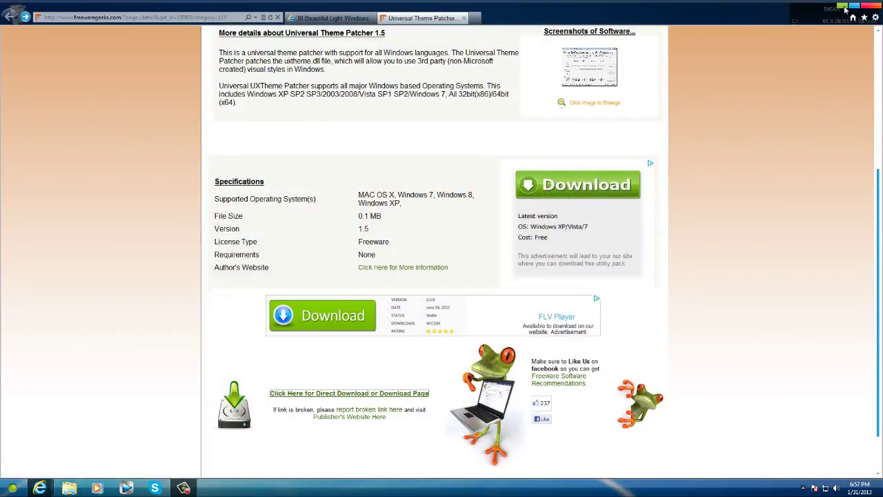
left_click(843, 5)
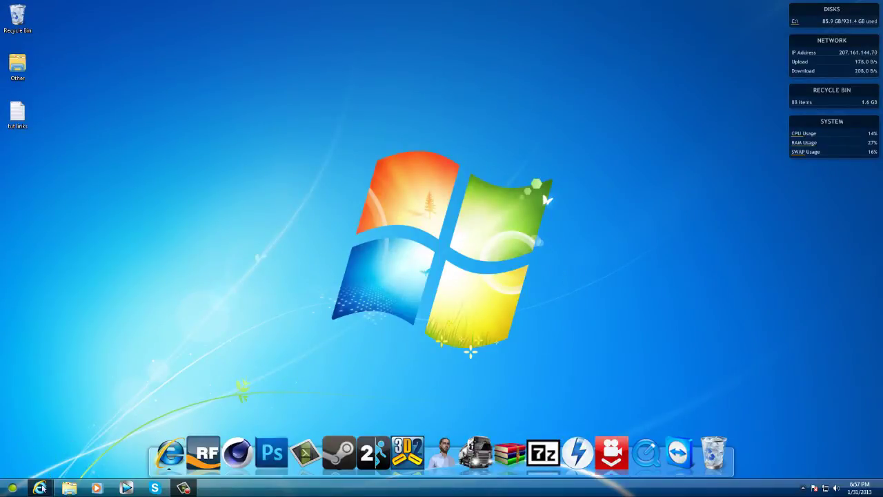
Step: Switch to the Universal Theme Patcher 1.5 page in Internet Explorer and review its description, specifications and download options
mouse_move(39, 489)
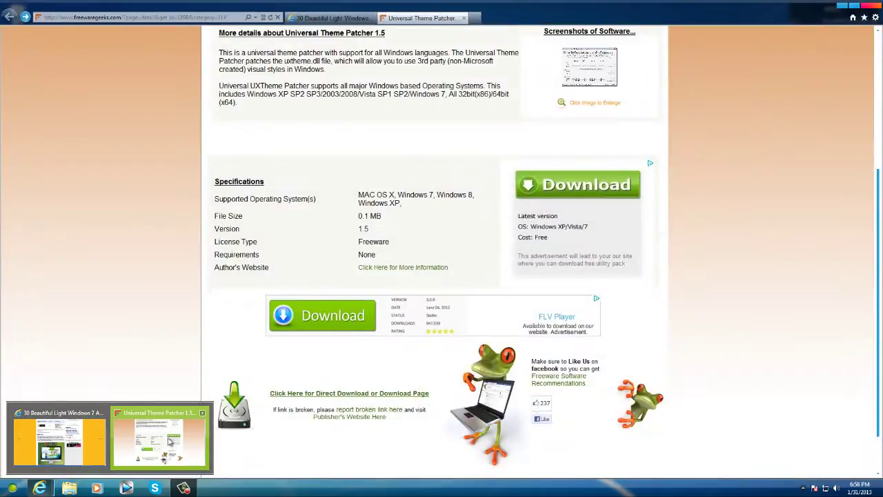
left_click(169, 441)
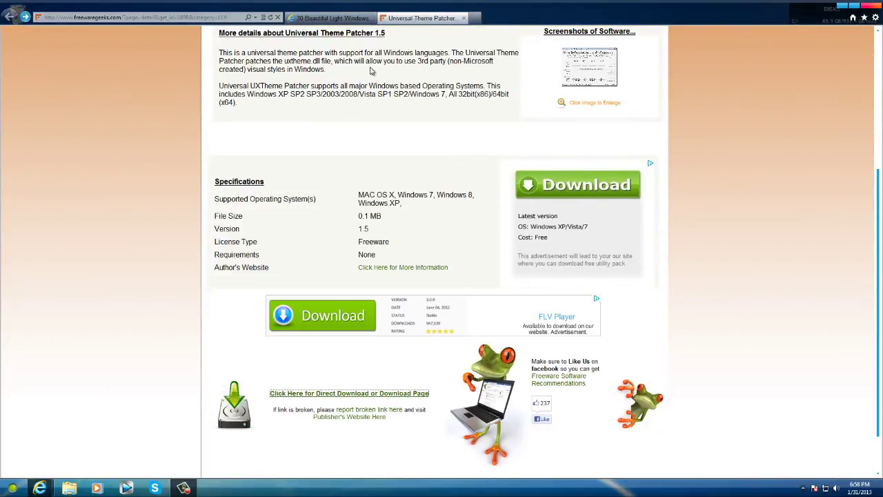
scroll(370, 71, "up", 4)
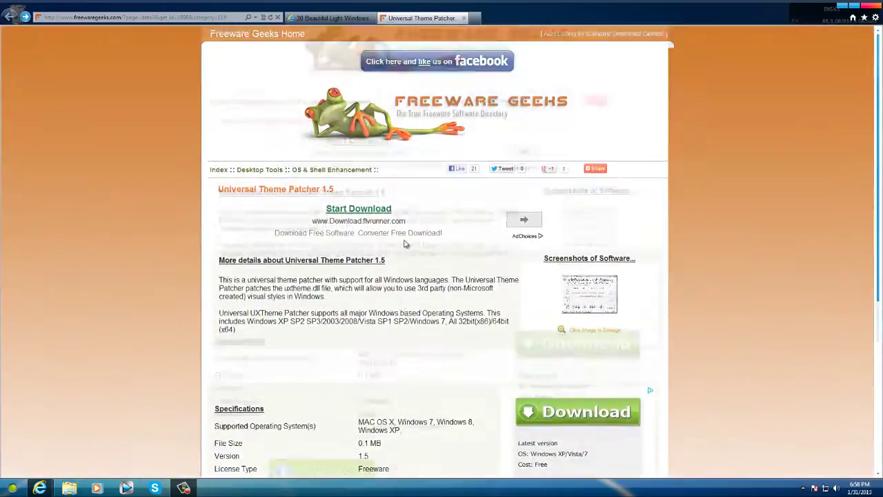
scroll(382, 214, "down", 2)
scroll(369, 187, "up", 2)
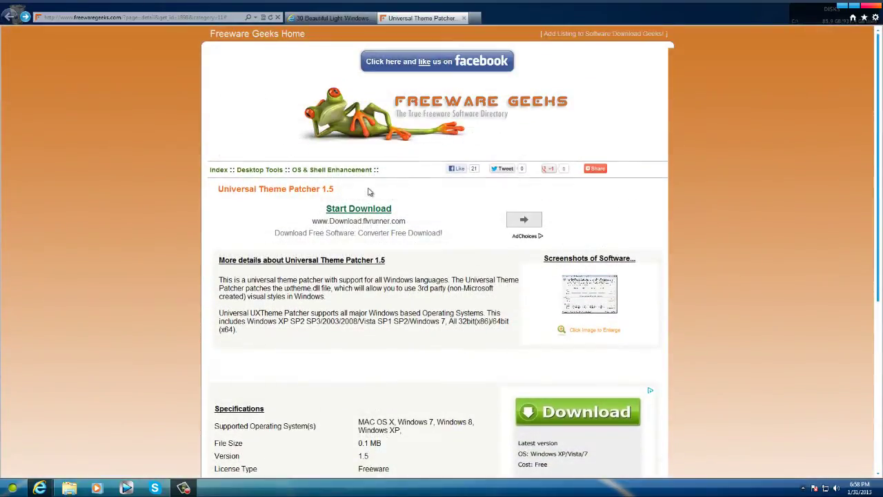
scroll(388, 222, "down", 2)
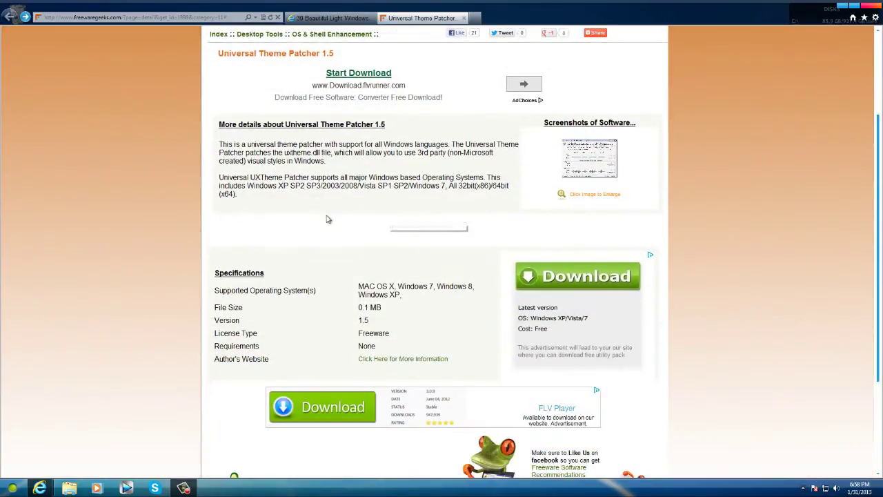
scroll(326, 228, "up", 2)
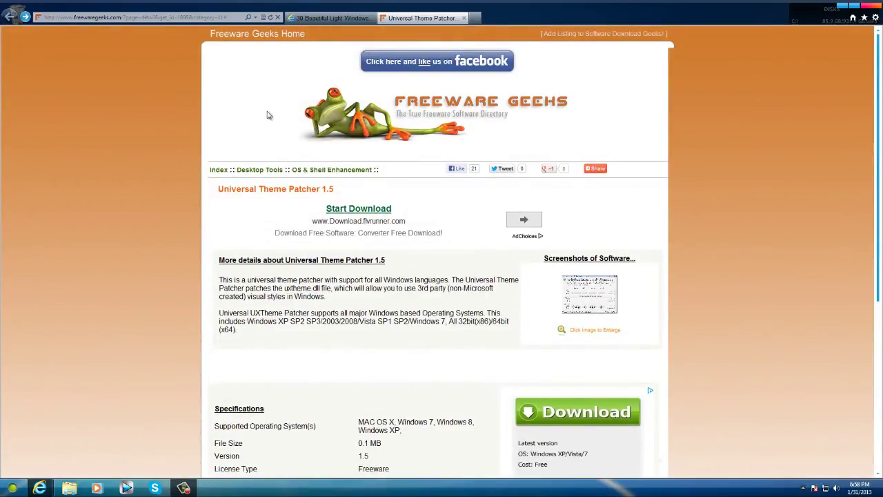
scroll(329, 186, "down", 3)
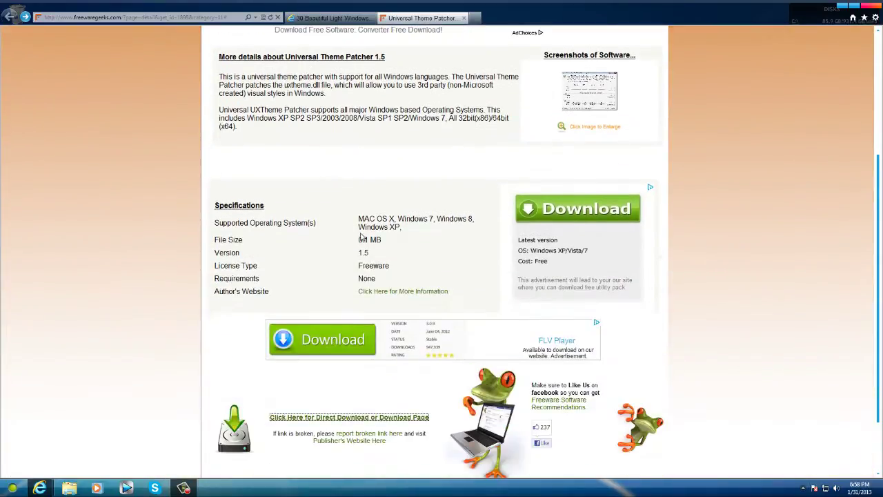
scroll(360, 237, "down", 1)
scroll(355, 237, "up", 2)
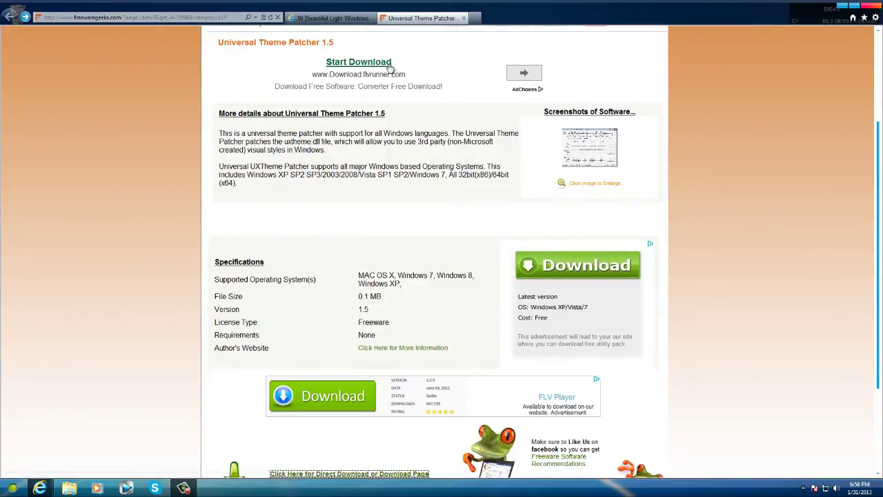
Step: Download UniversalThemePatcher.zip through the direct download link, save it to the Desktop and minimize the browser
scroll(372, 269, "down", 2)
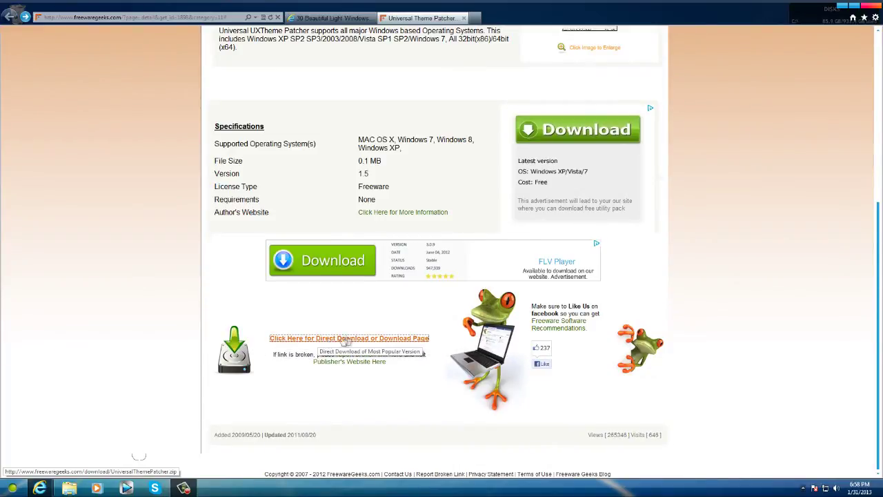
left_click(305, 339)
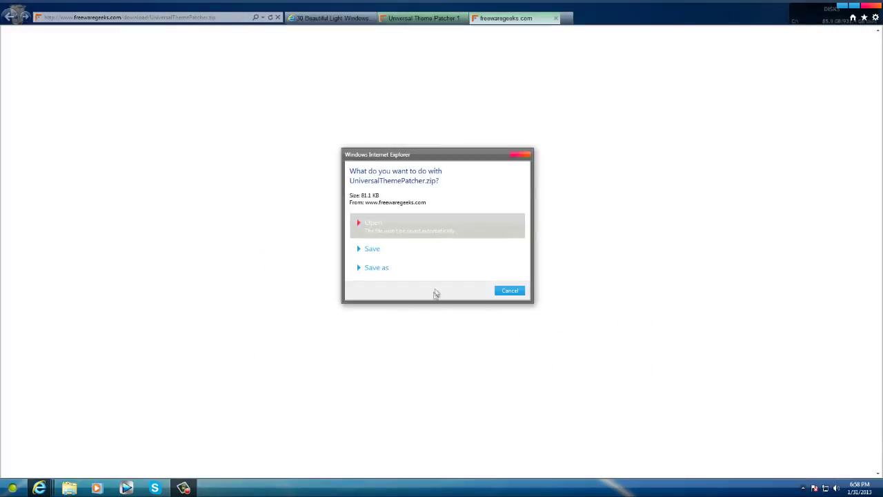
left_click(381, 269)
left_click(37, 62)
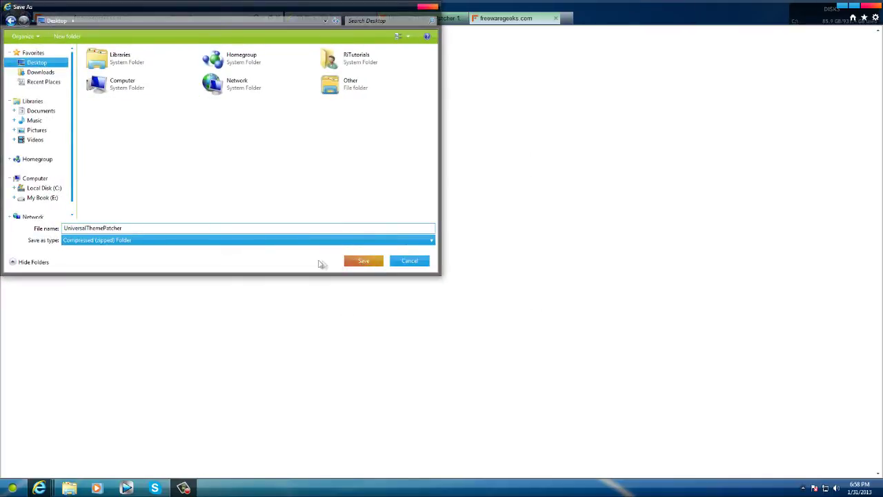
left_click(363, 262)
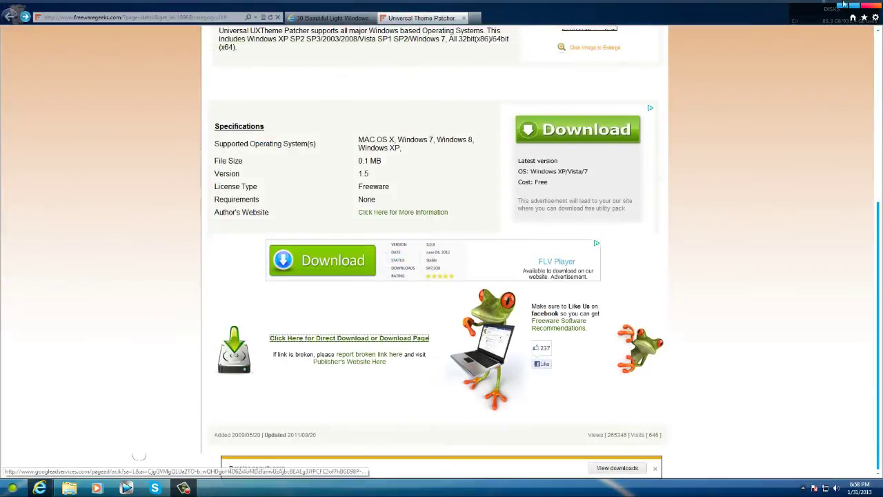
left_click(842, 7)
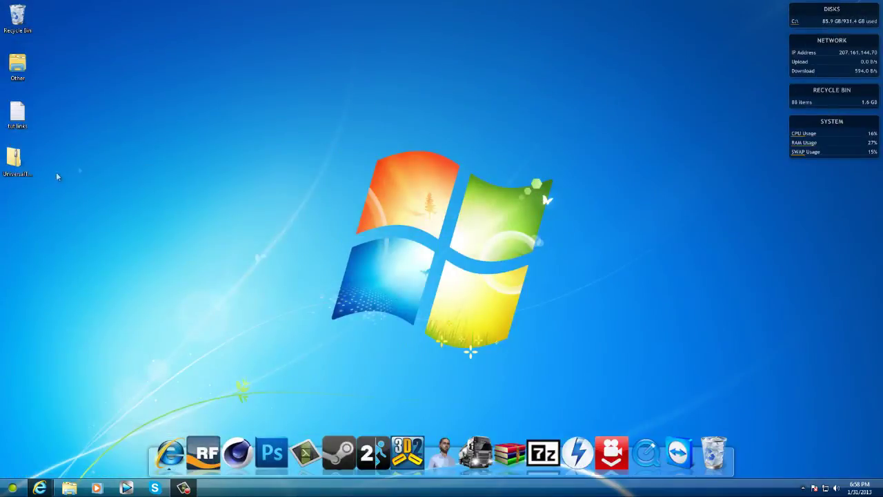
Step: Copy UniversalThemePatcher-x64 from the UniversalThemePatcher_20090409 folder inside the downloaded archive to the Desktop, and close the archive
left_click(20, 163)
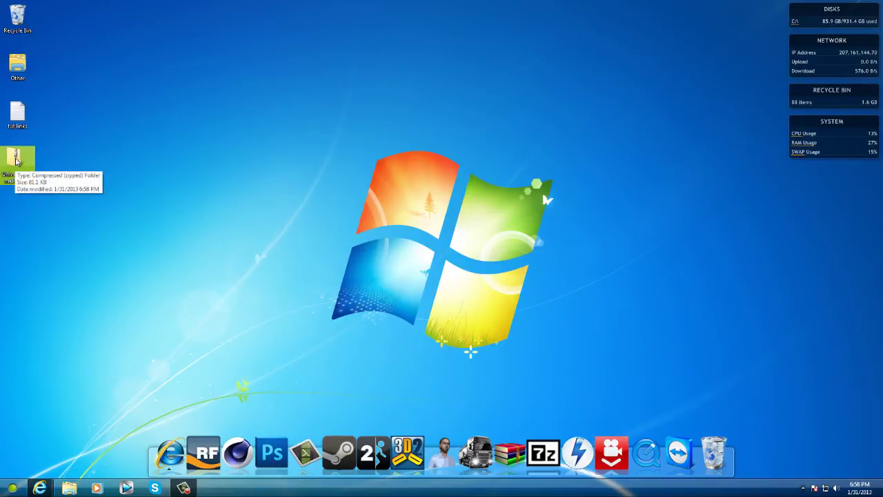
double_click(17, 160)
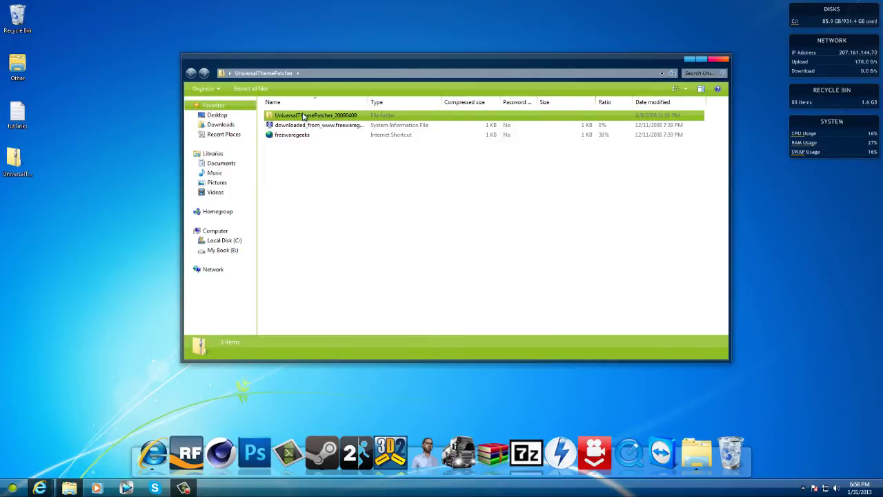
double_click(303, 116)
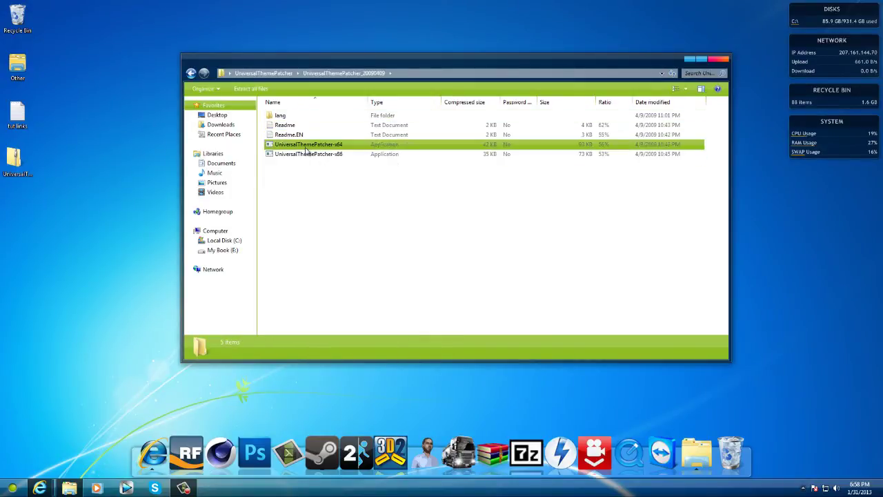
left_click(306, 145)
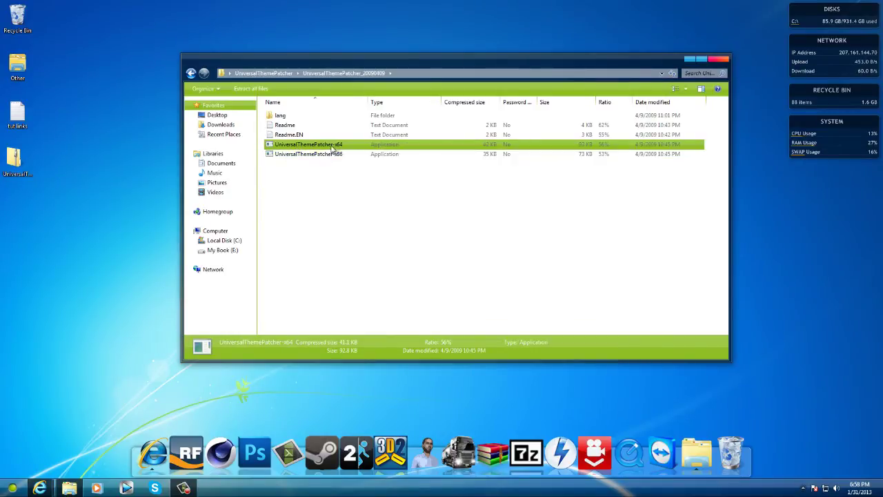
left_click(310, 156)
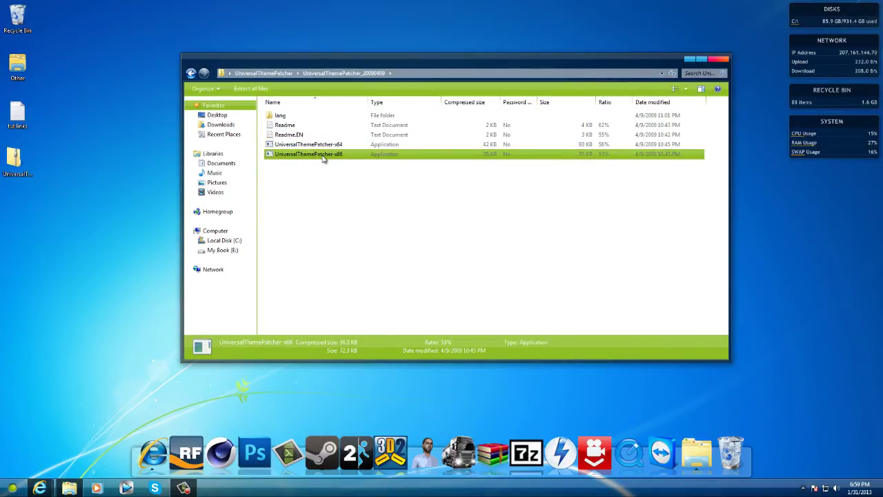
left_click(325, 146)
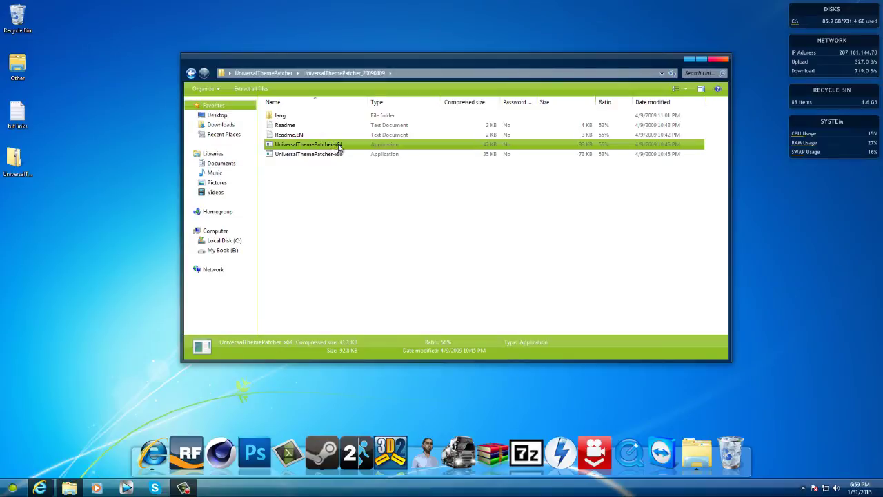
left_click_drag(350, 145, 43, 258)
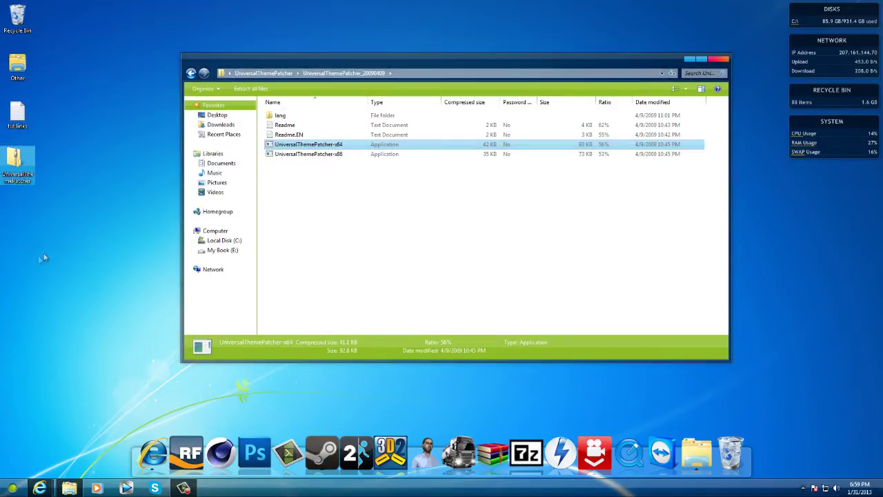
left_click(717, 60)
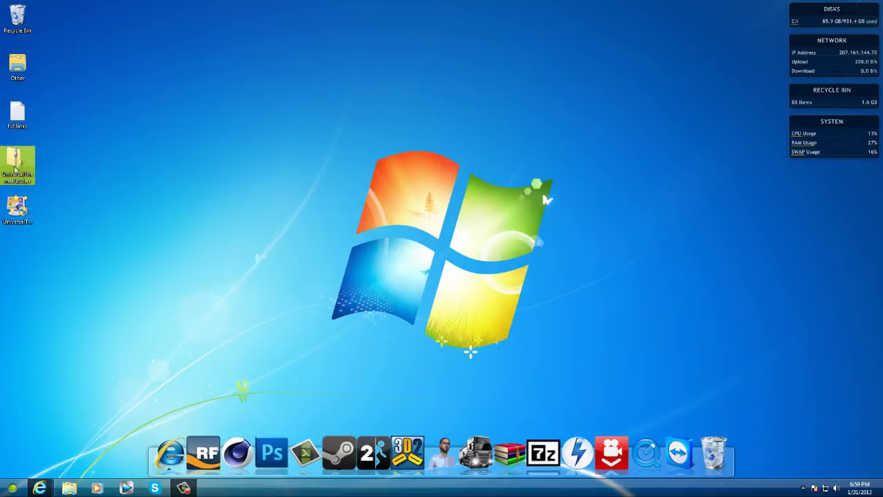
Step: Delete the UniversalThemePatcher zip from the Desktop and move the extracted x64 patcher into its place
key("Delete")
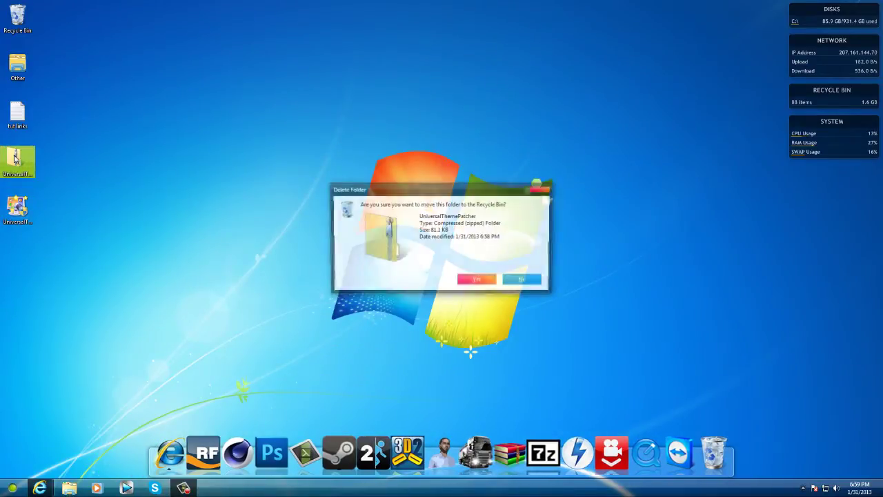
key("Return")
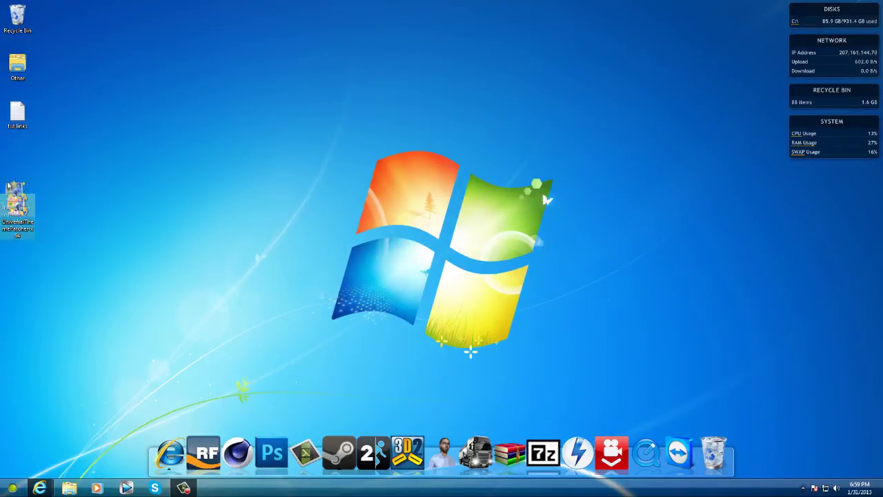
left_click_drag(15, 205, 19, 160)
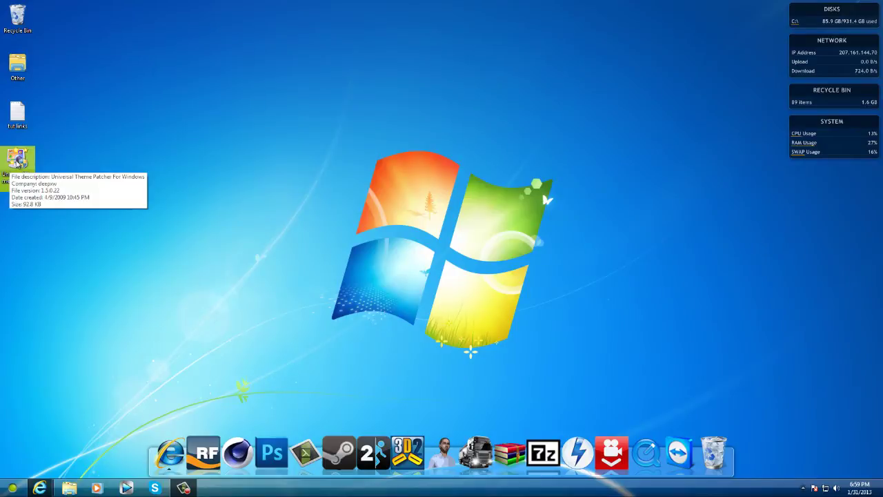
Step: Run the x64 theme patcher in English, try to patch themeservice.dll from its detailed view, and close the patcher
double_click(18, 161)
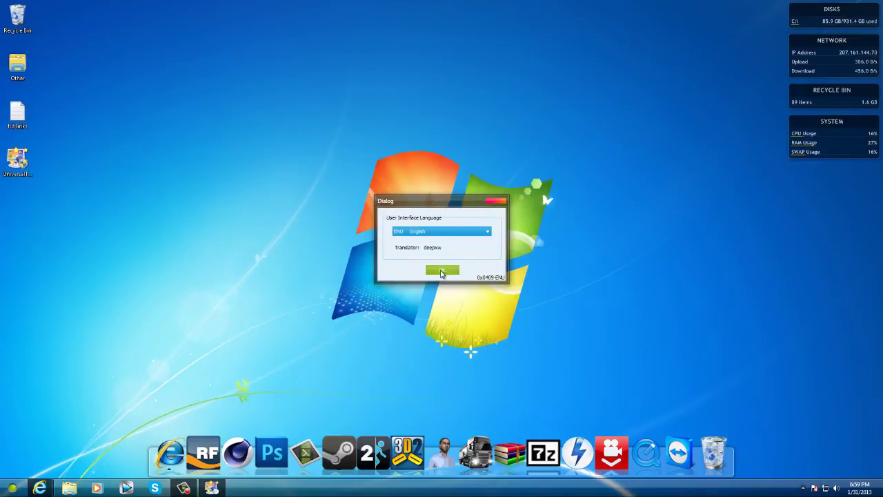
left_click(442, 271)
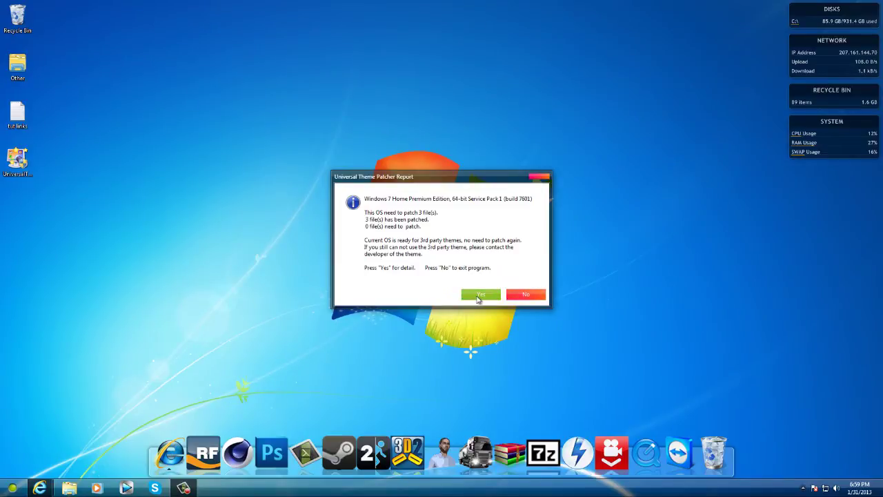
left_click(481, 296)
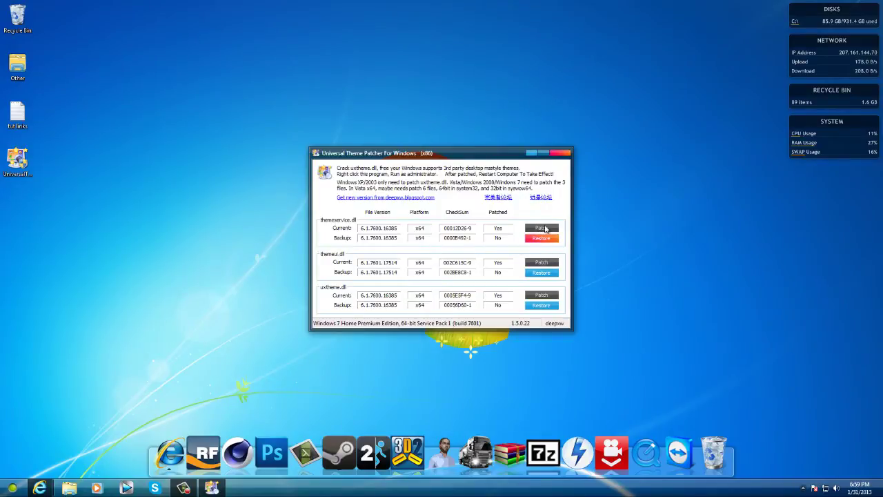
left_click(544, 229)
left_click(560, 155)
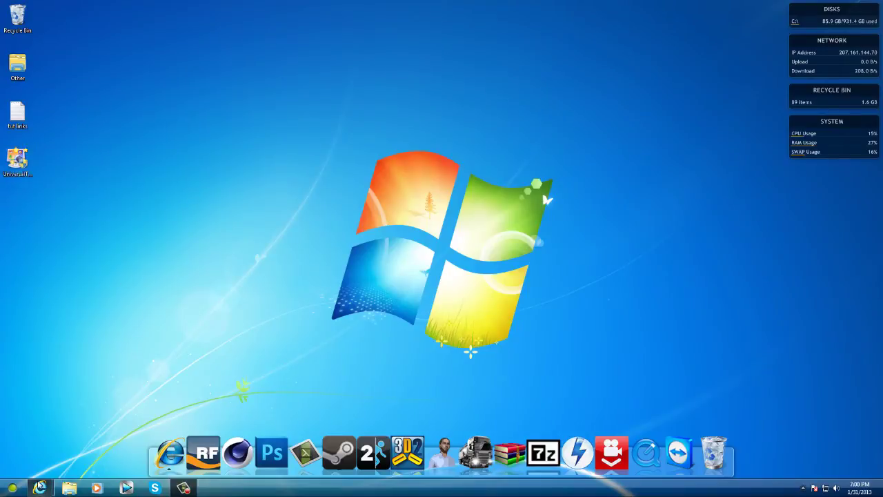
Step: Bring back the browser page of 30 light Windows 7 themes and look through the themes it offers
mouse_move(39, 487)
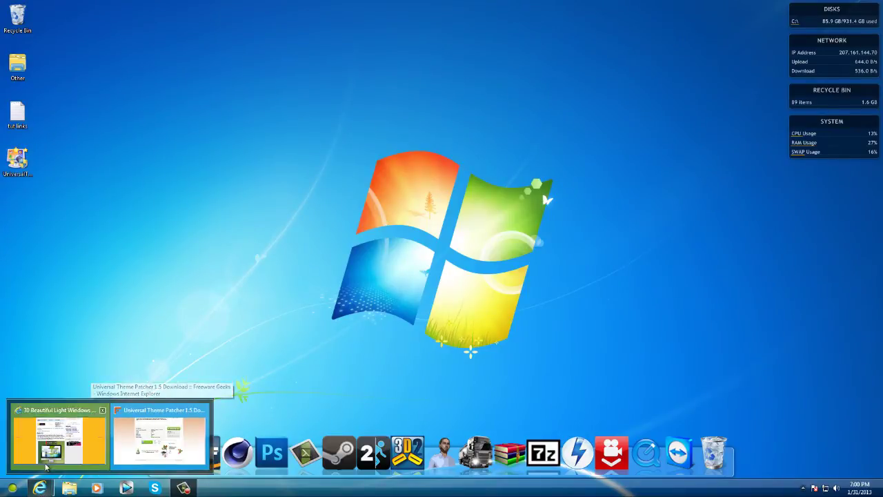
left_click(54, 428)
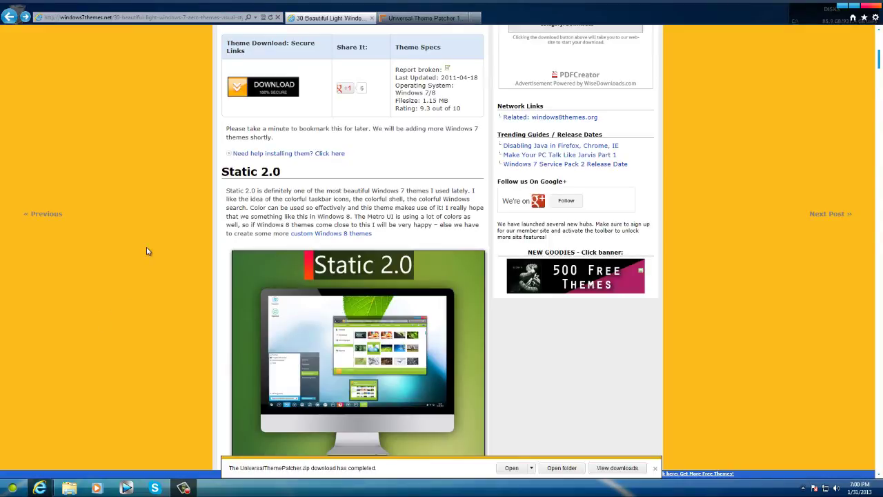
scroll(203, 233, "down", 6)
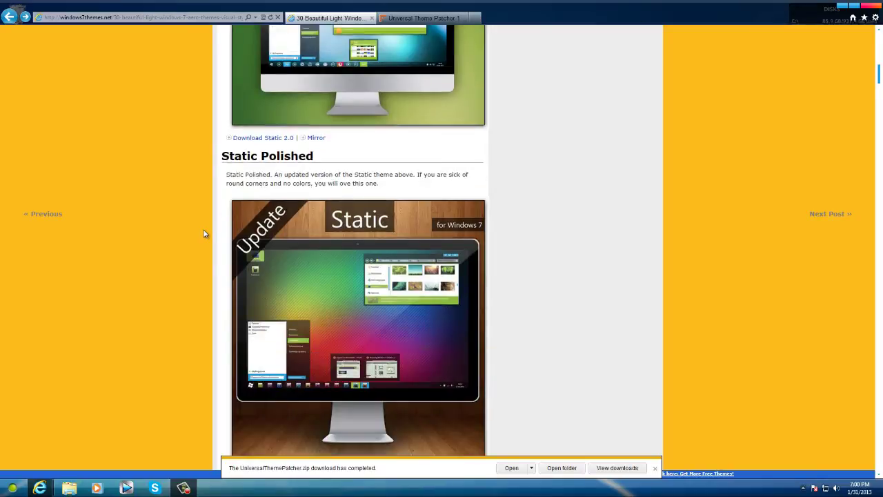
scroll(203, 232, "up", 6)
scroll(204, 233, "down", 7)
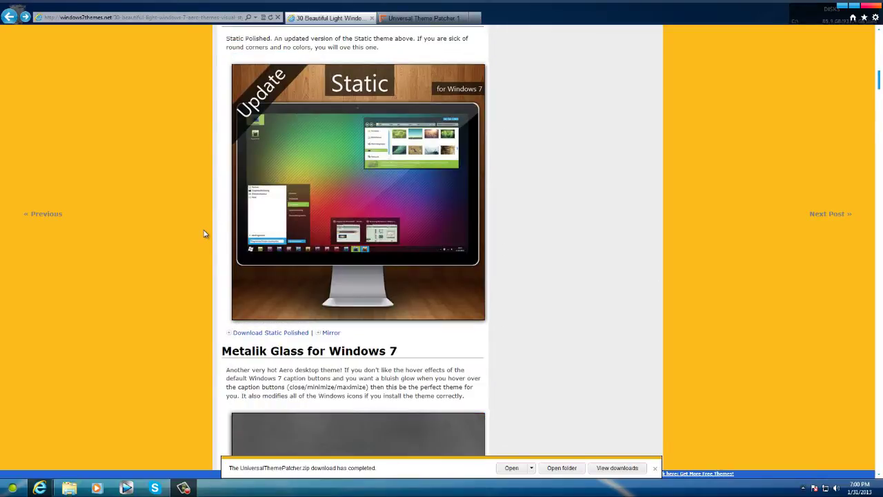
scroll(205, 233, "down", 10)
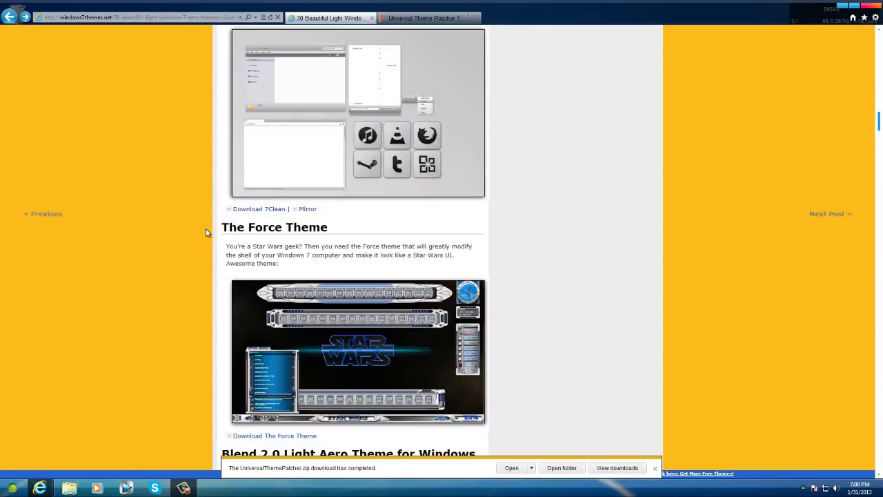
scroll(206, 233, "down", 10)
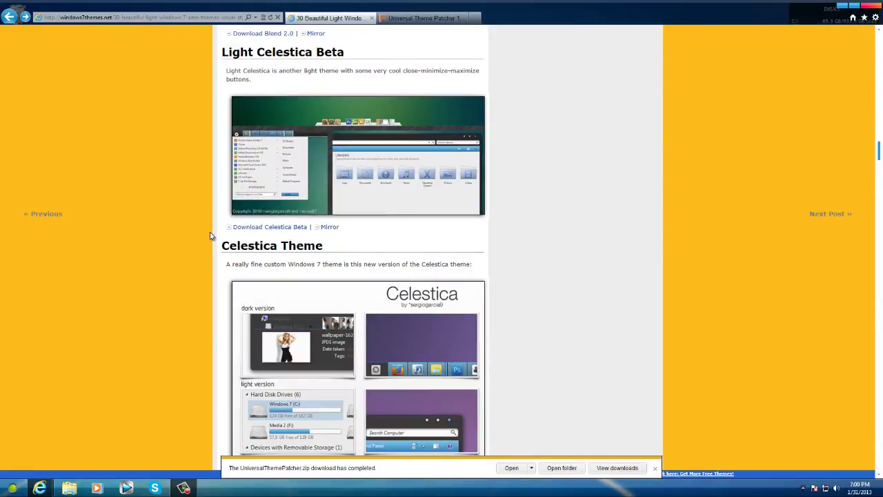
scroll(206, 233, "down", 3)
scroll(200, 324, "down", 2)
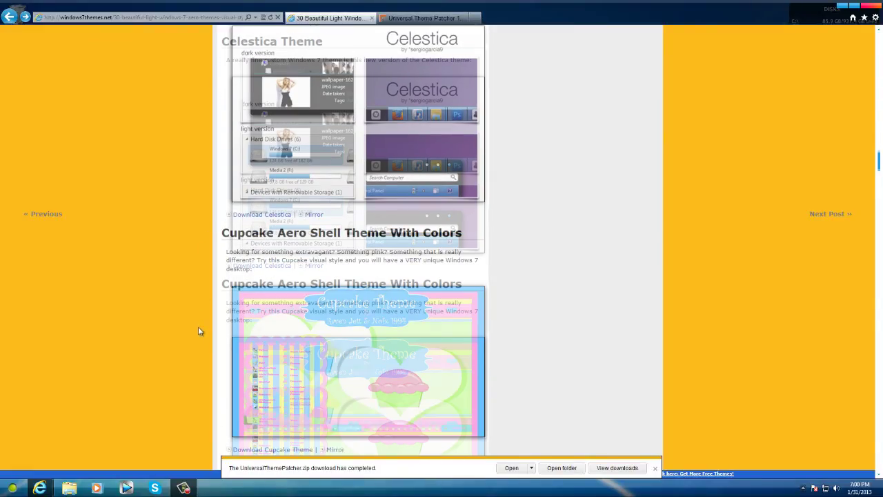
scroll(200, 326, "up", 20)
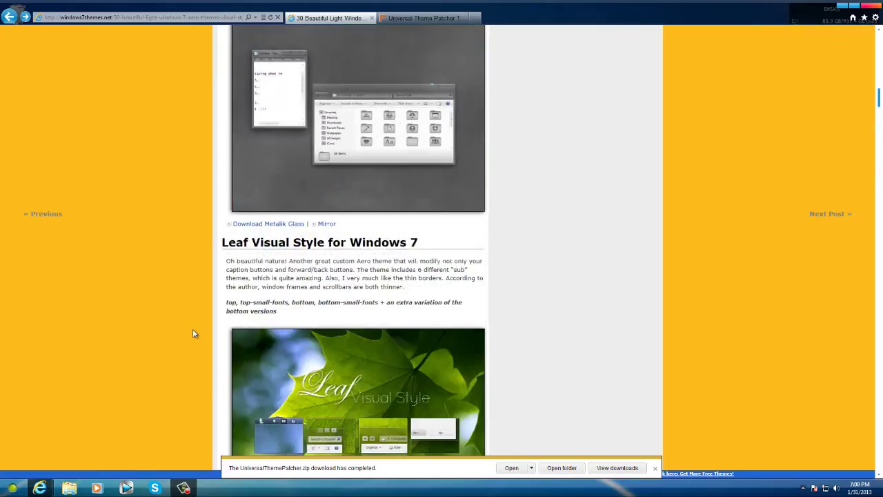
scroll(193, 334, "up", 15)
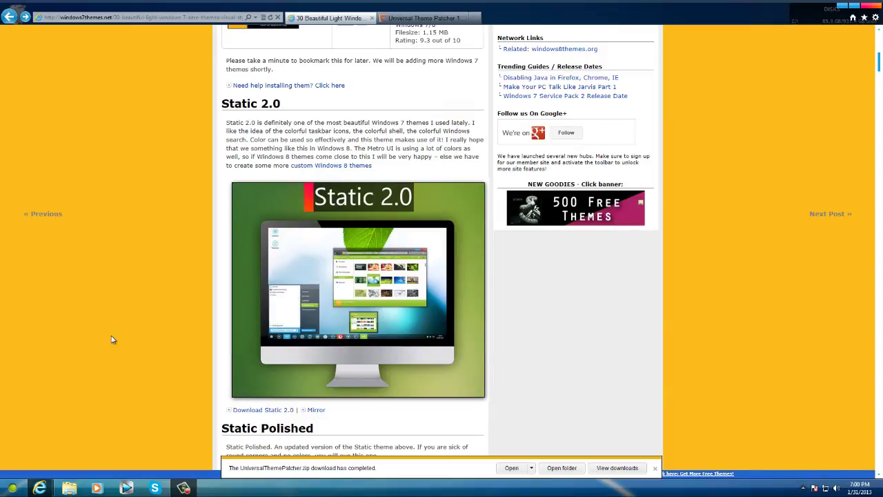
Step: Follow the Download Static 2.0 link beneath the theme's preview to its deviantART page
scroll(113, 339, "down", 3)
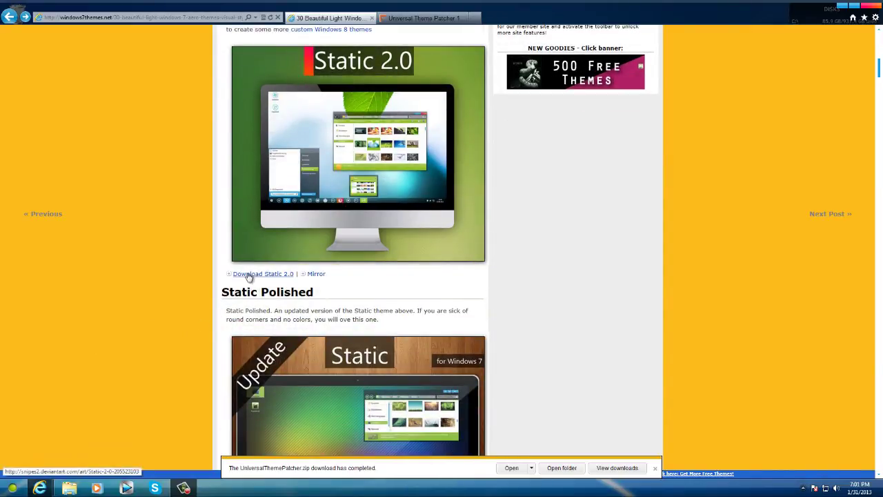
scroll(212, 280, "up", 3)
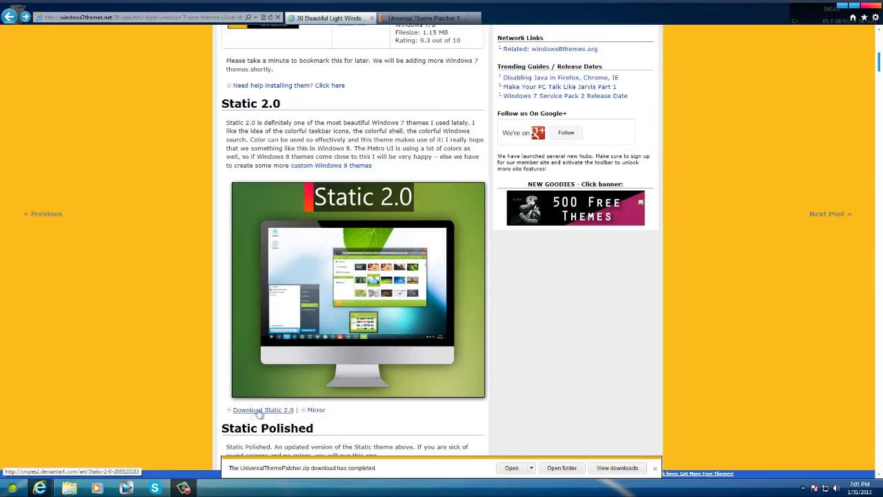
scroll(268, 409, "down", 5)
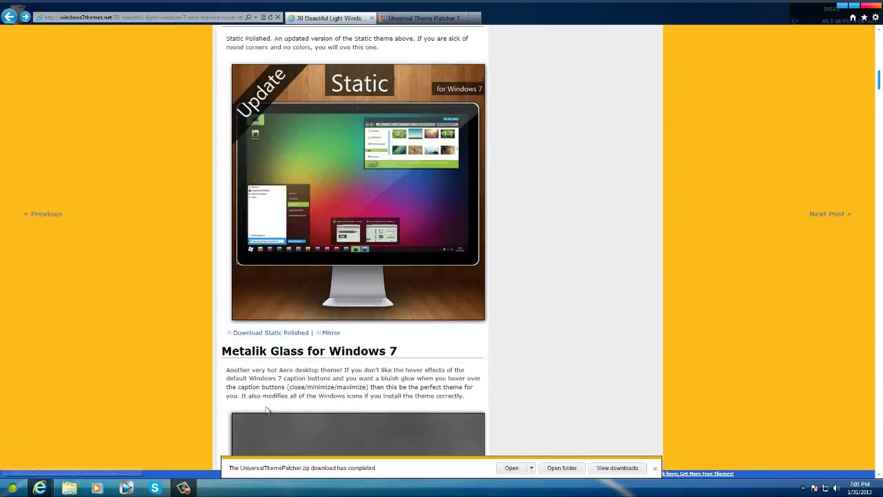
scroll(269, 329, "up", 4)
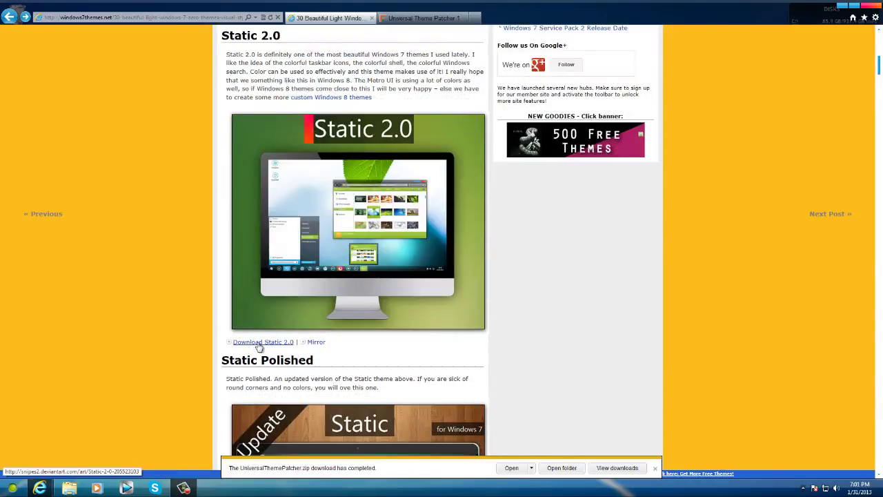
left_click(262, 343)
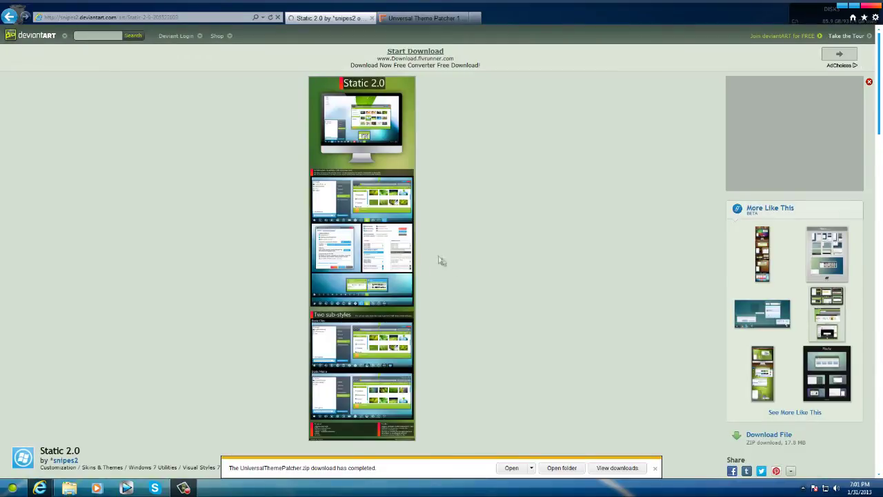
Step: Examine the Static 2.0 page's description, list of included files and visitor comments
scroll(555, 292, "down", 3)
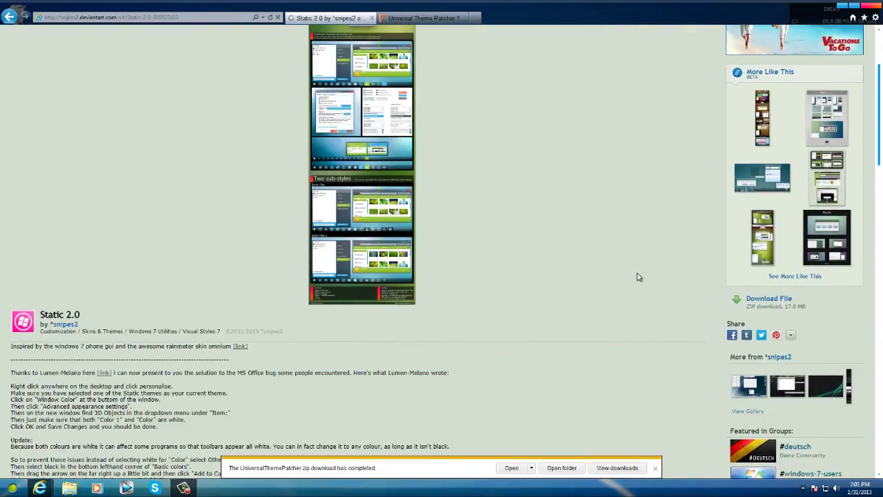
scroll(626, 271, "down", 8)
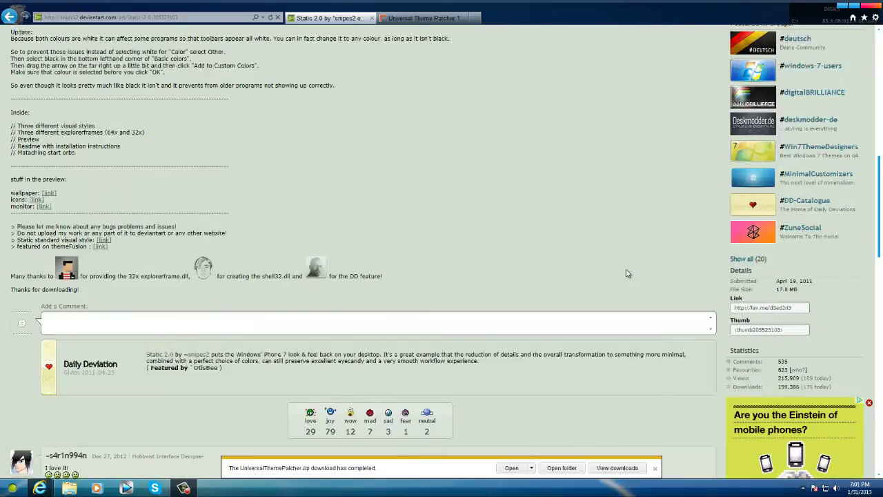
scroll(624, 285, "down", 3)
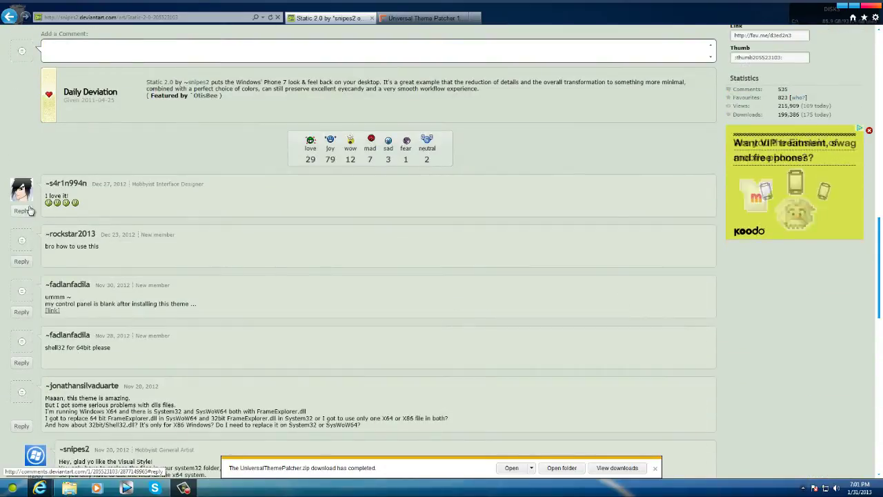
scroll(83, 200, "up", 2)
scroll(137, 221, "down", 3)
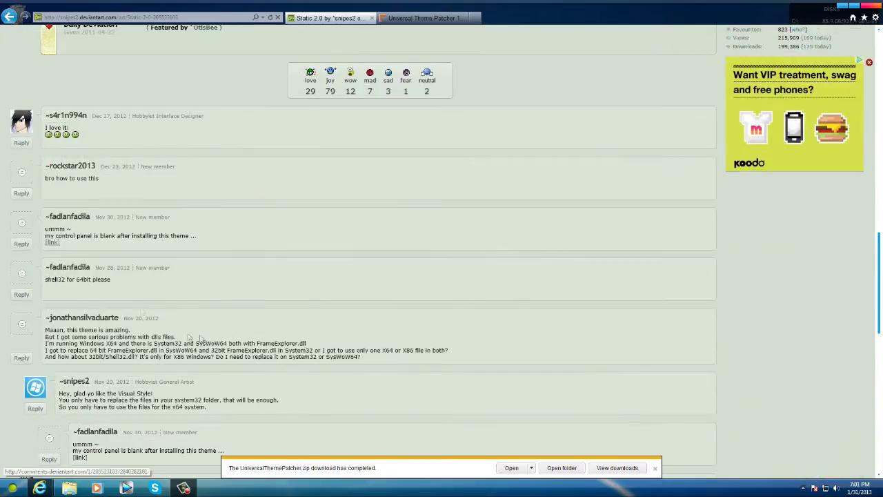
scroll(144, 224, "up", 5)
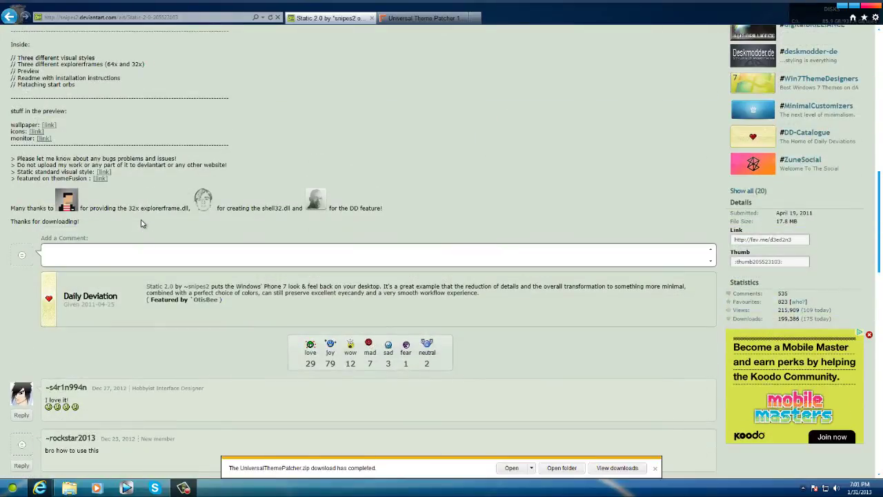
scroll(166, 207, "up", 3)
scroll(191, 192, "down", 1)
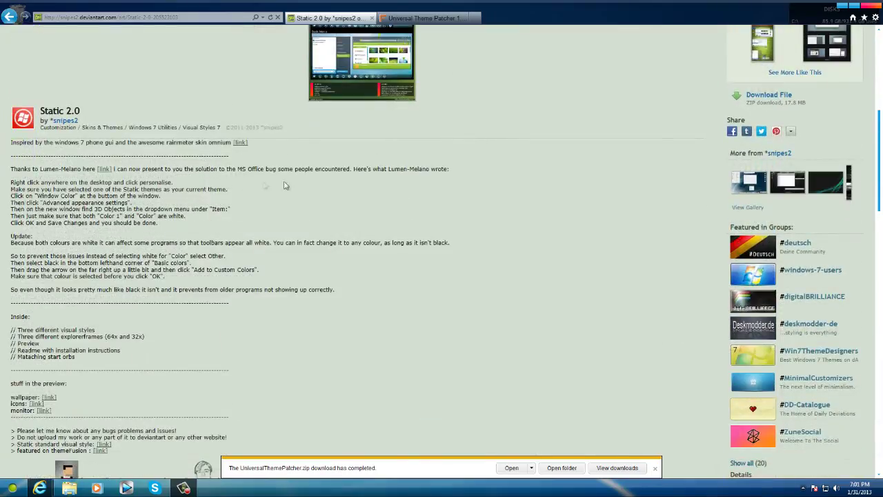
scroll(296, 179, "up", 3)
scroll(407, 166, "up", 2)
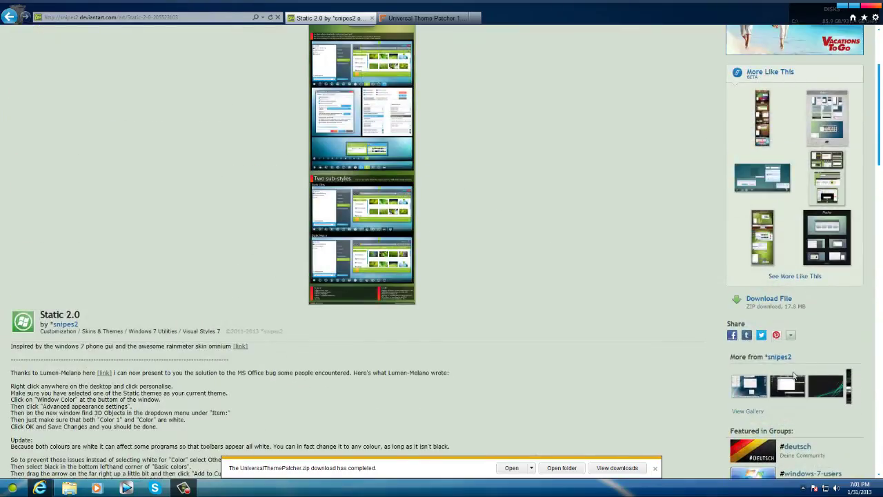
Step: Download the Static 2.0 zip file, save it to the Desktop and minimize the browser
left_click(778, 304)
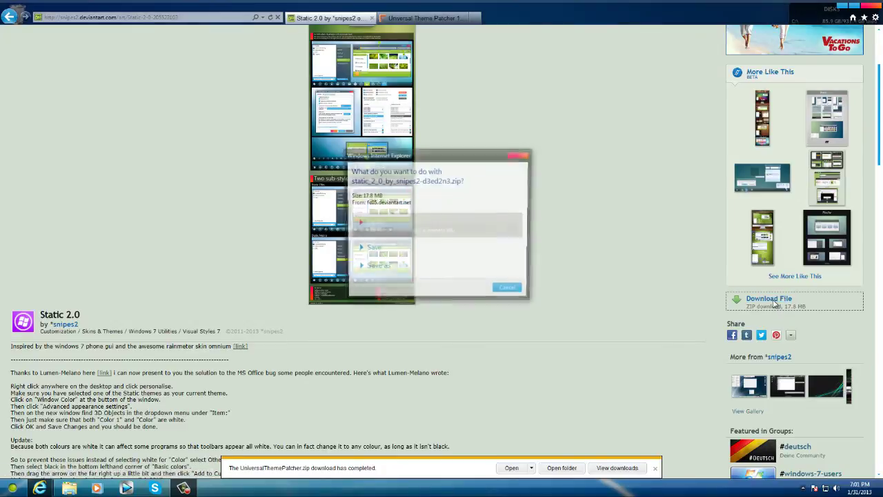
left_click(392, 267)
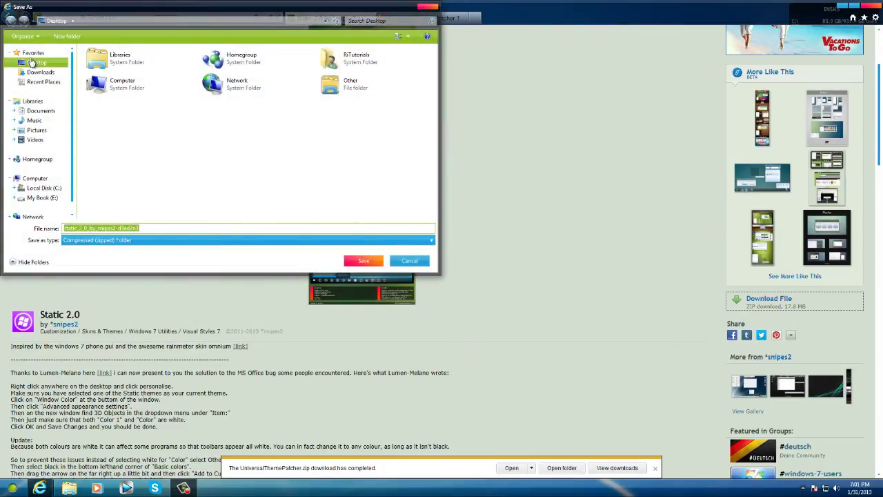
left_click(32, 62)
left_click(363, 261)
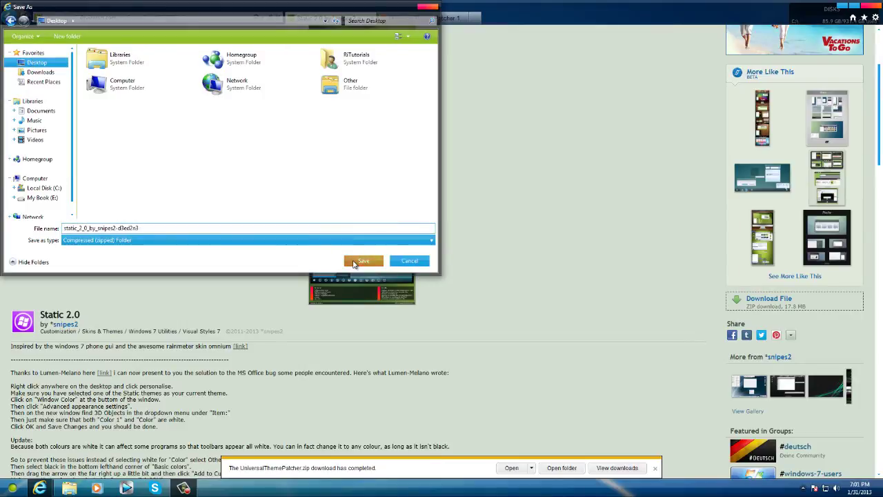
left_click(836, 7)
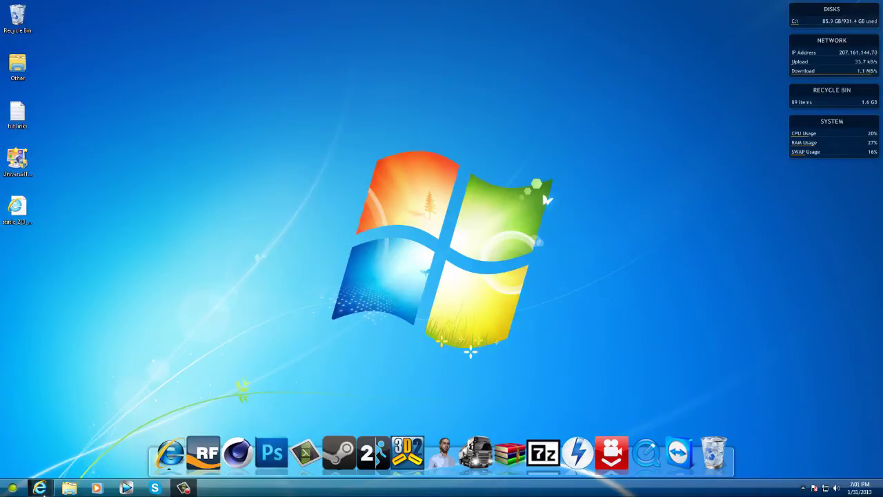
left_click(185, 487)
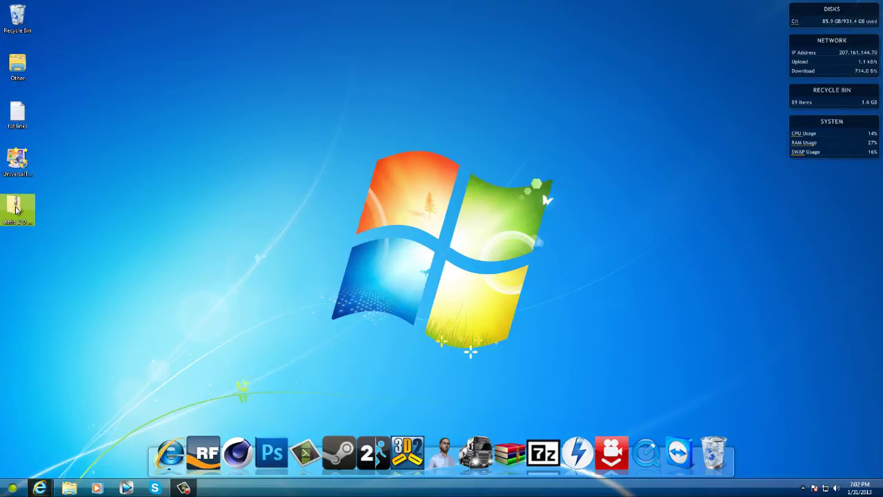
Step: Open the downloaded Static 2.0 archive on the Desktop and go into its Static 2.0 Visual Style folder
double_click(17, 209)
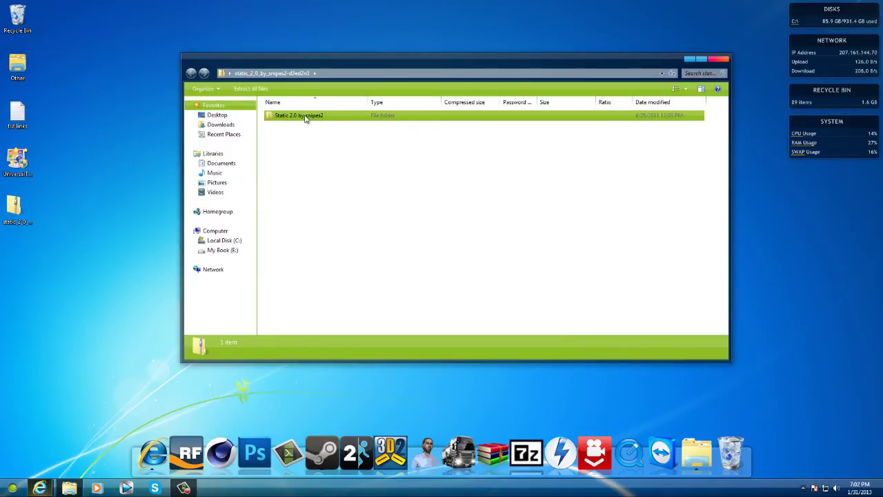
double_click(305, 117)
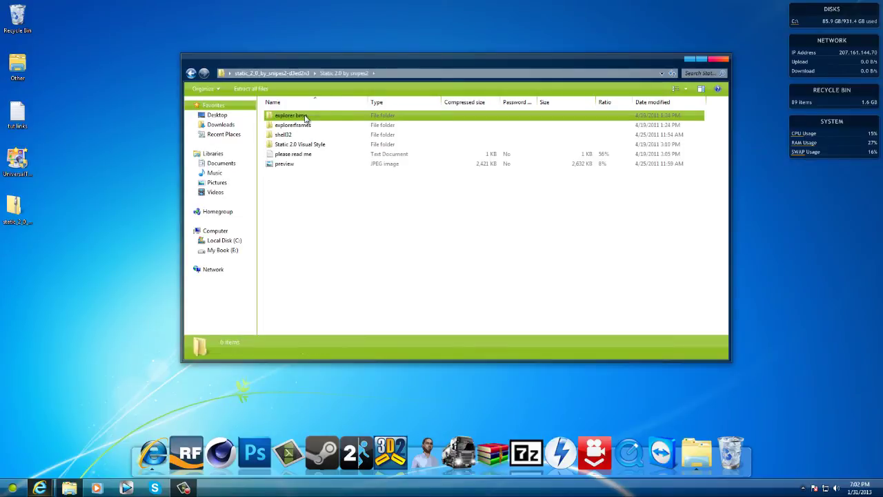
left_click(288, 146)
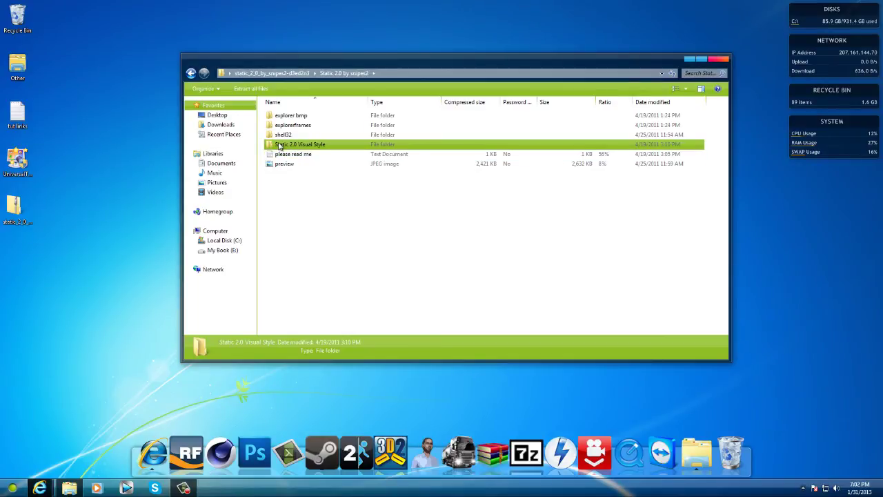
double_click(295, 147)
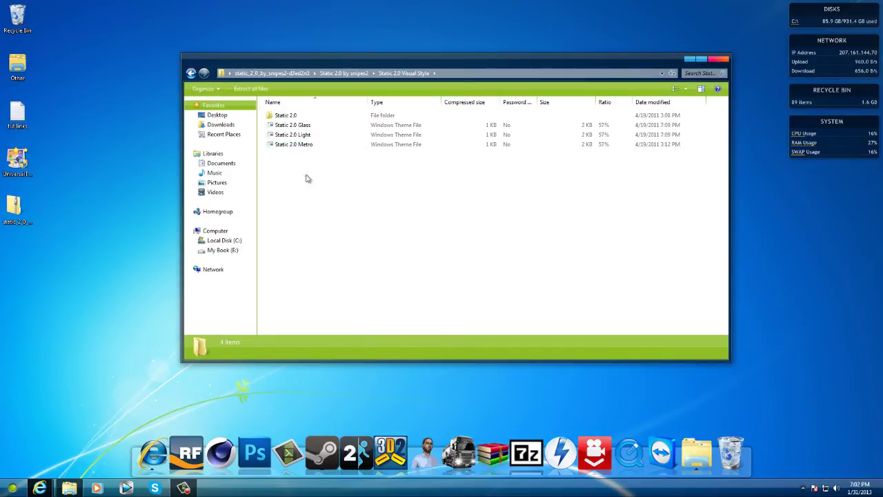
Step: Examine the Static 2.0 Glass, Light and Metro theme files in the archive's visual style folder
left_click(295, 147)
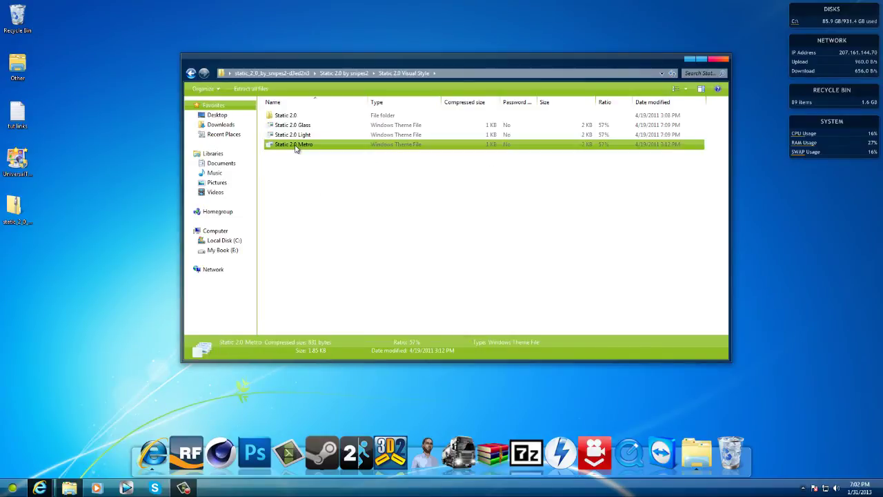
left_click(403, 134)
left_click(400, 125)
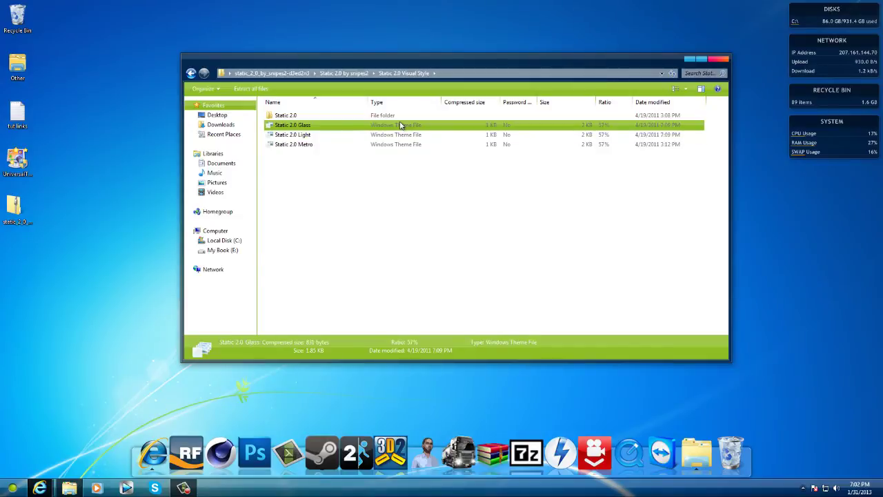
left_click_drag(387, 167, 389, 123)
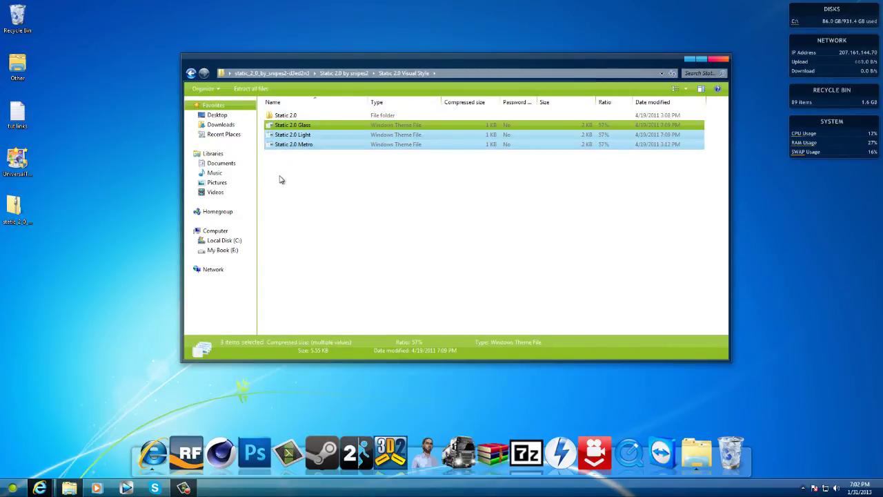
mouse_move(280, 176)
left_mouse_down()
mouse_move(282, 114)
mouse_move(287, 166)
mouse_move(279, 172)
left_mouse_up()
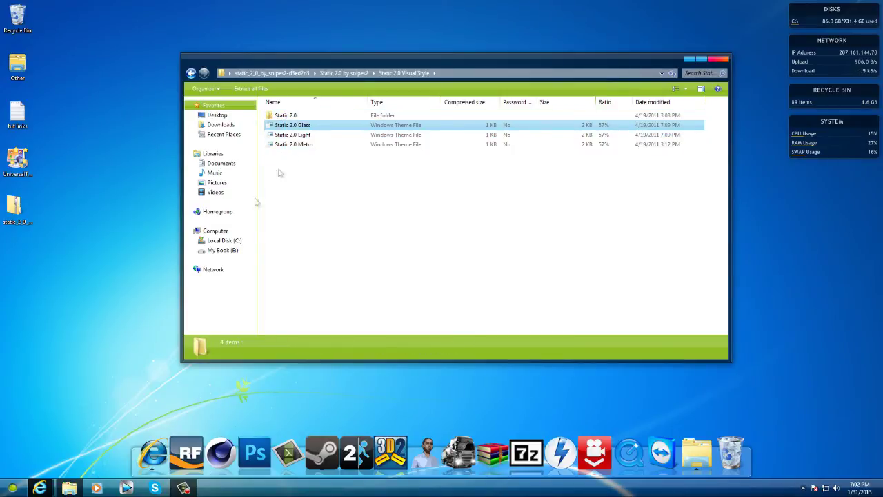
Step: Open the Windows folder on Local Disk (C:) in a new Explorer window
left_click(12, 488)
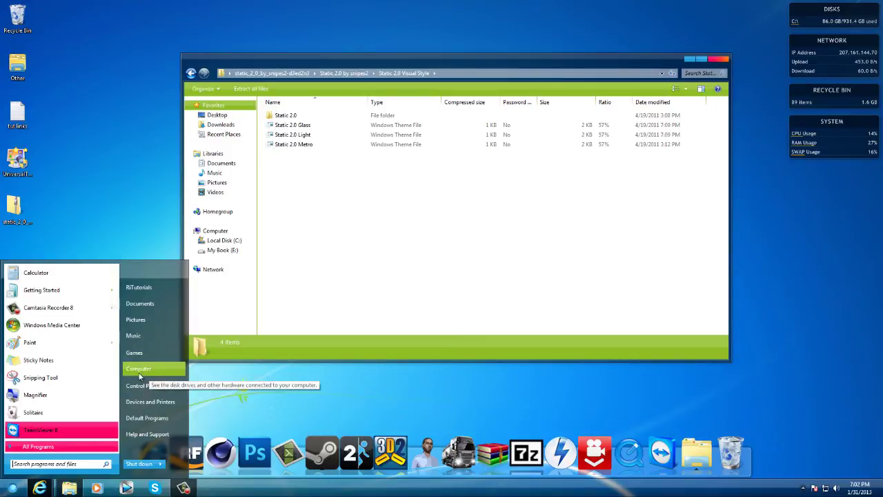
left_click(164, 370)
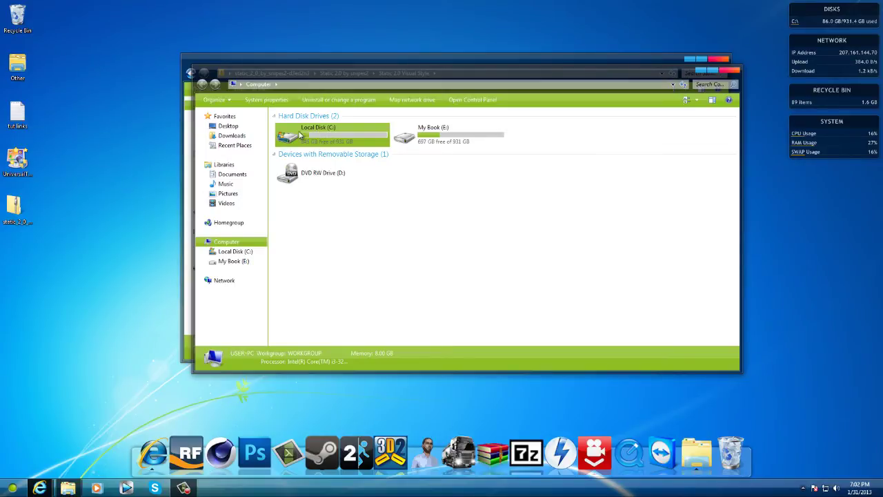
double_click(301, 134)
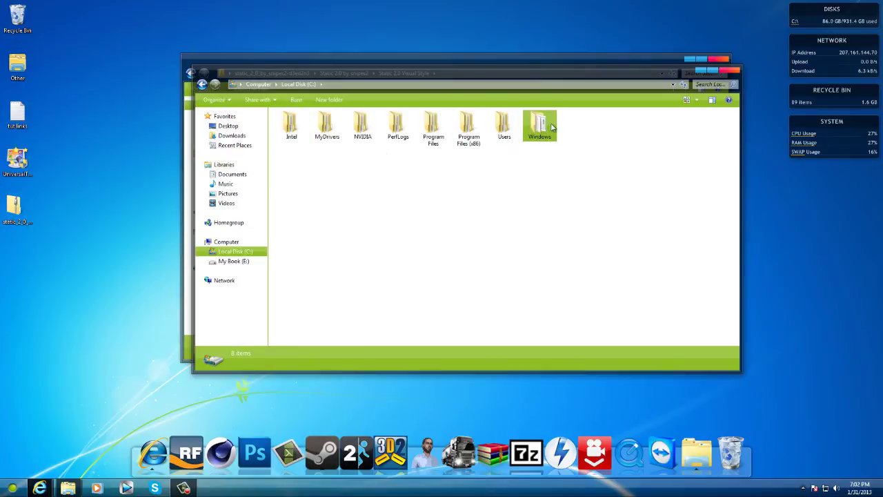
mouse_move(552, 127)
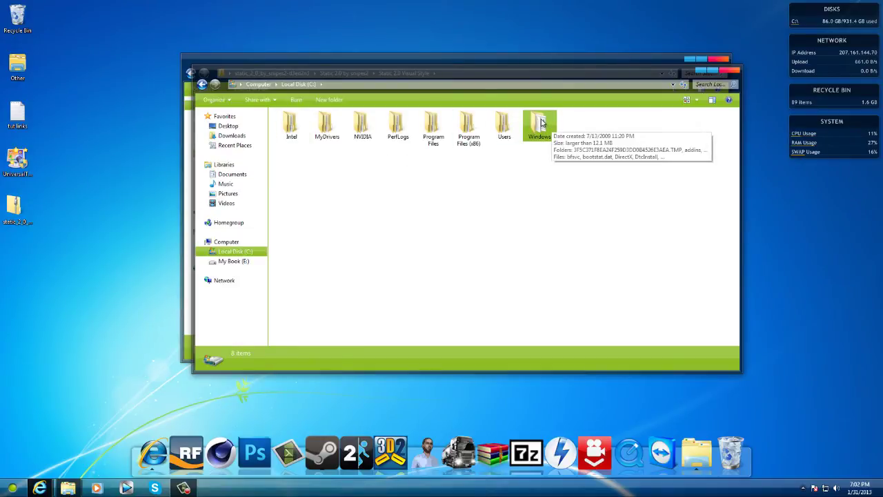
left_click(542, 124)
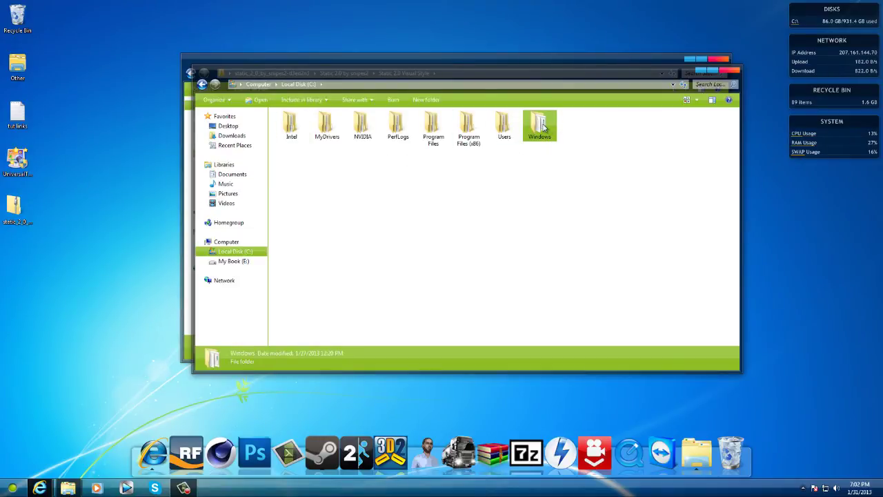
double_click(542, 124)
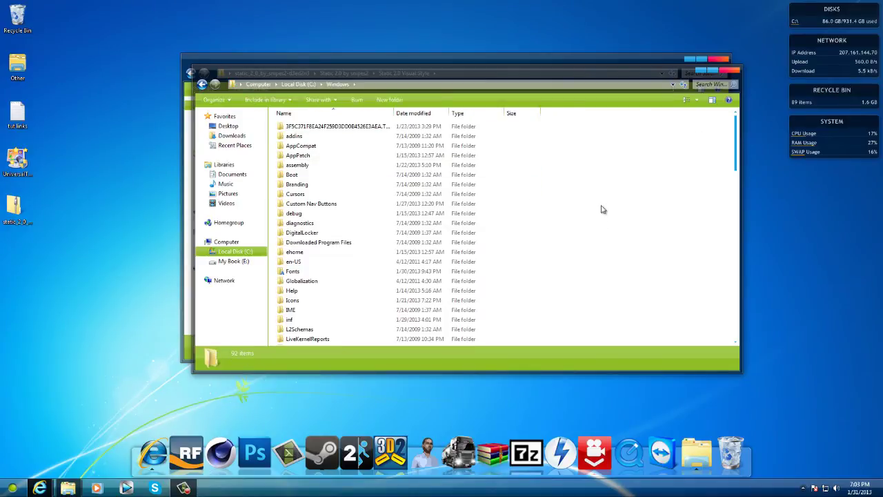
Step: Go into the Resources folder inside Windows and open its Themes subfolder
scroll(606, 207, "down", 6)
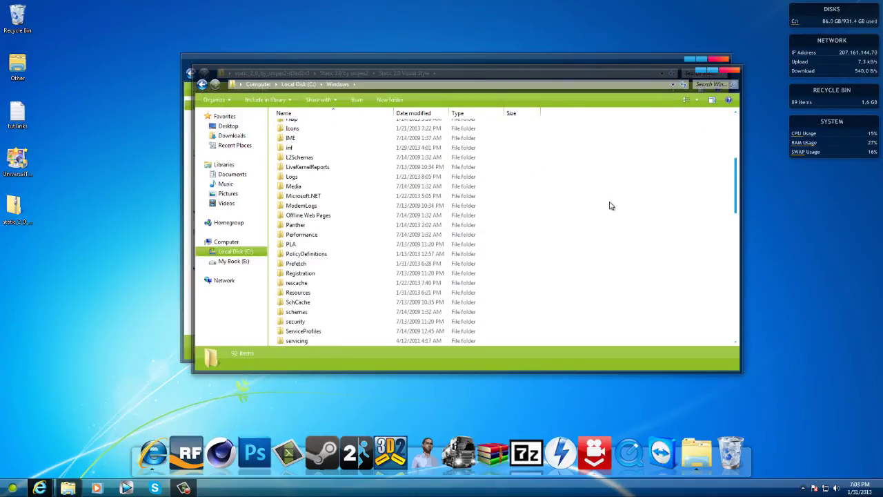
scroll(608, 208, "down", 2)
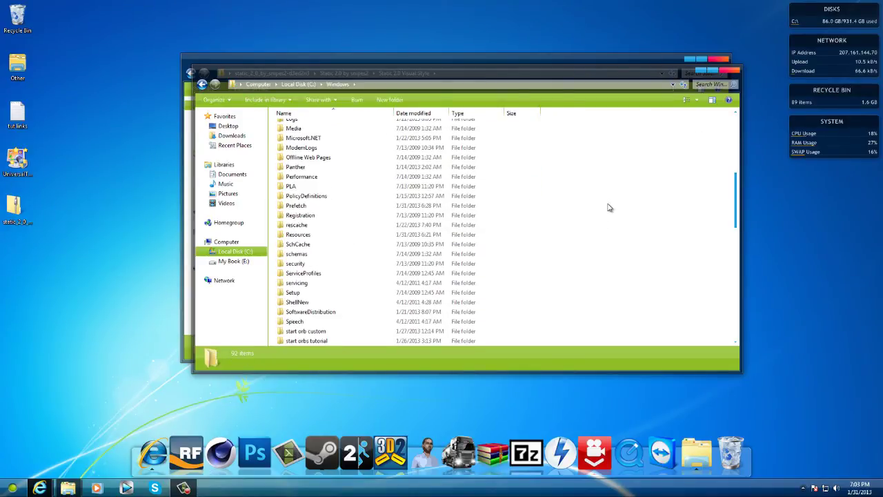
left_click(319, 236)
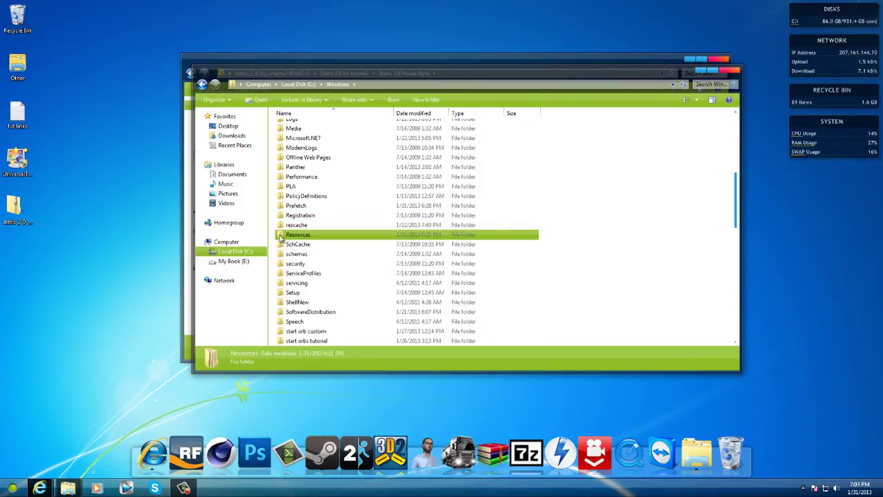
double_click(348, 238)
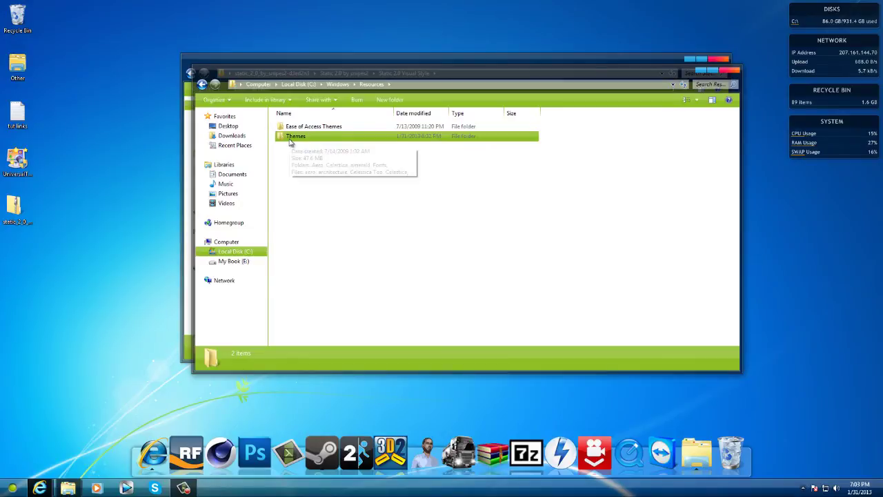
double_click(335, 138)
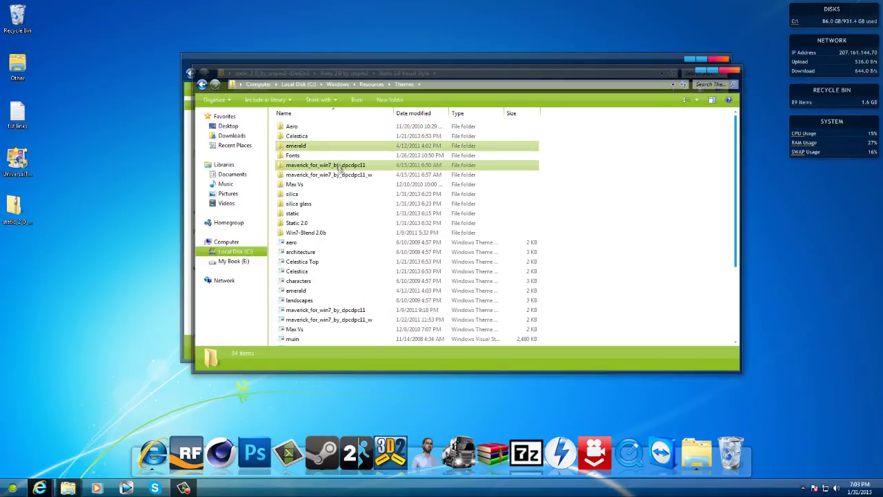
Step: Try to copy the Static 2.0 folder and the Glass, Light and Metro theme files from the archive into the Themes folder
left_click_drag(628, 76, 594, 271)
left_click_drag(284, 173, 644, 436)
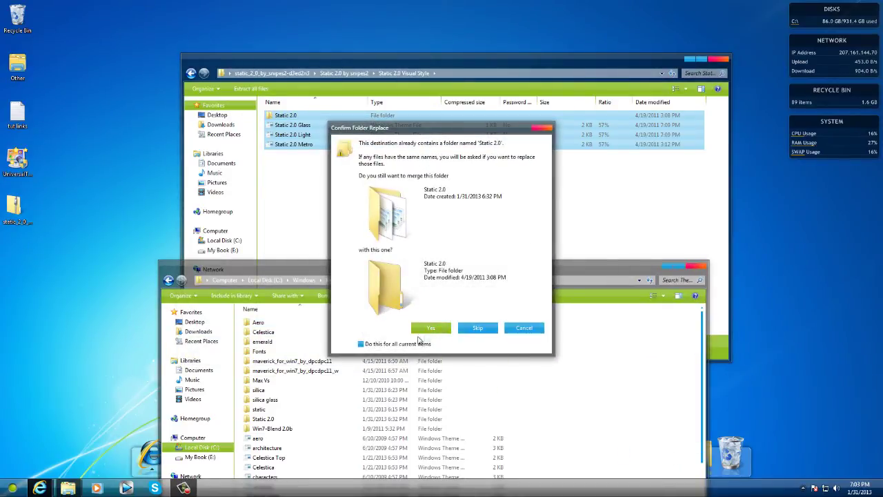
left_click(367, 347)
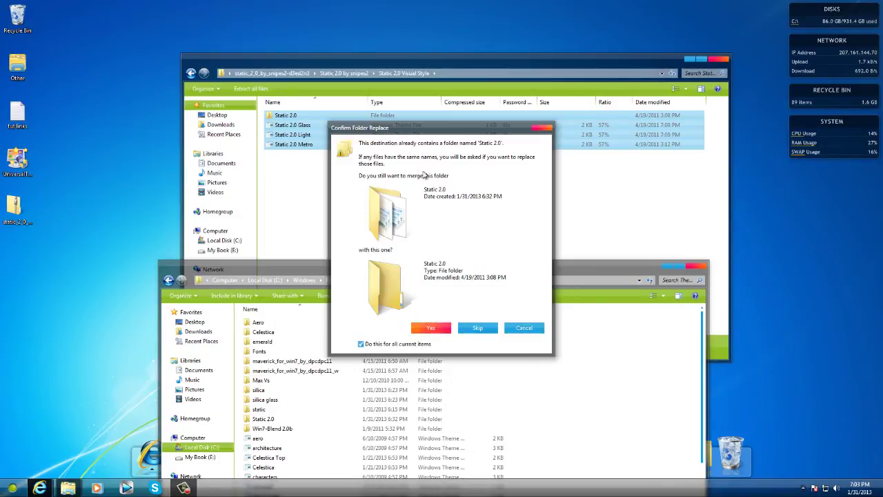
left_click(268, 402)
left_click(445, 257)
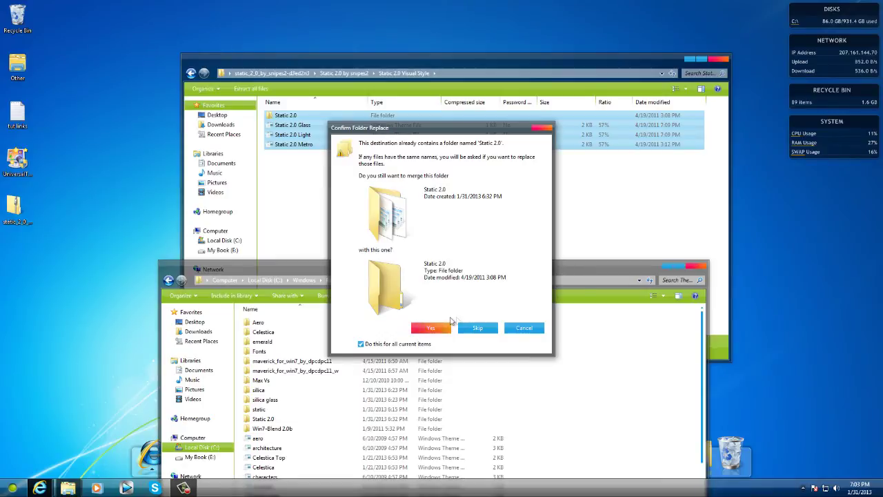
left_click(524, 329)
Step: Look through the Themes folder's contents, and close both the Themes folder and the Static 2.0 archive windows
scroll(550, 336, "down", 2)
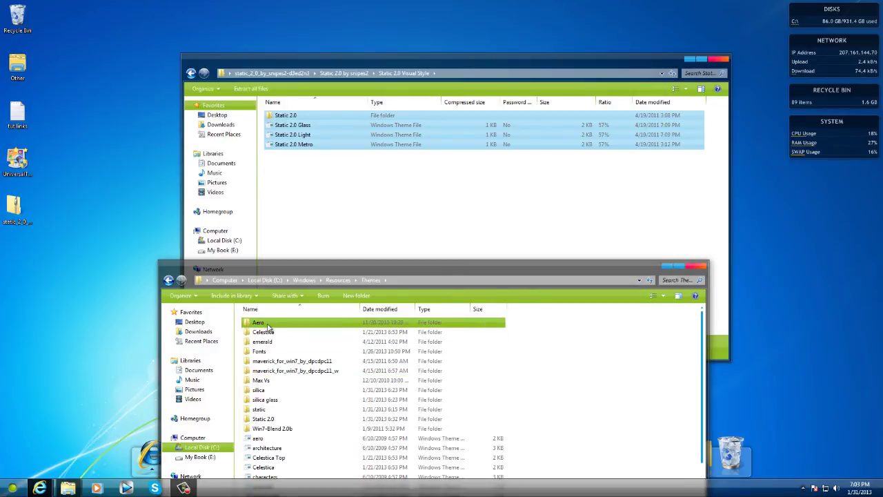
scroll(276, 373, "down", 3)
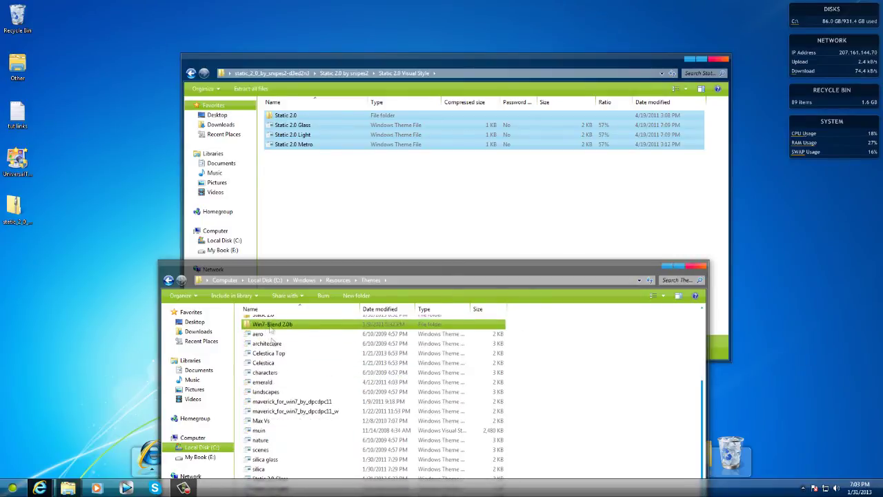
left_click(697, 268)
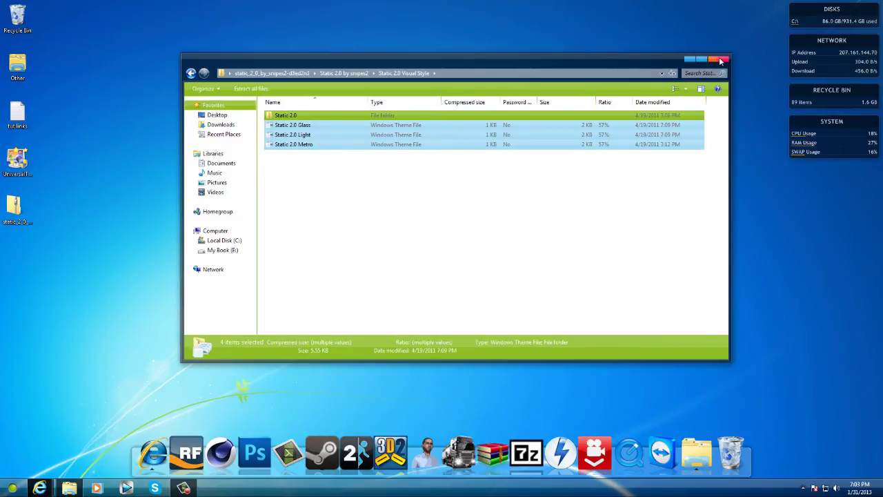
left_click(721, 61)
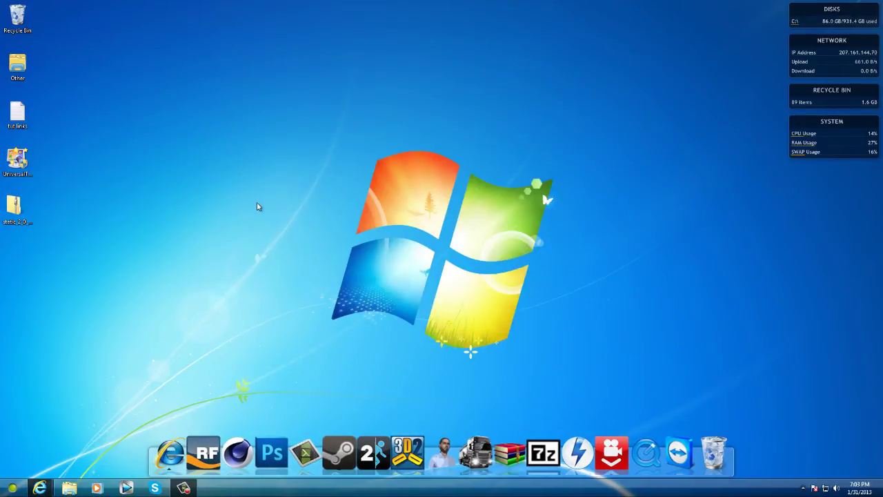
Step: Open the desktop's Personalization settings and apply the installed theme Static 2.0 Glass
right_click(352, 219)
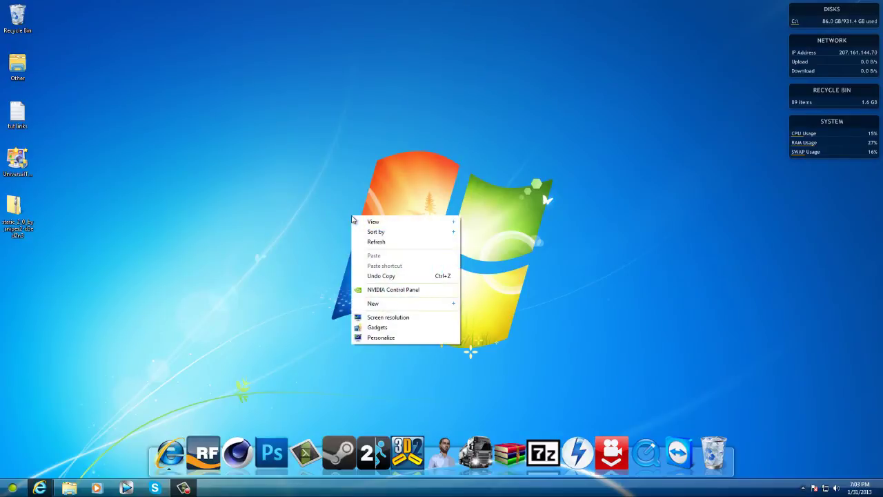
left_click(384, 338)
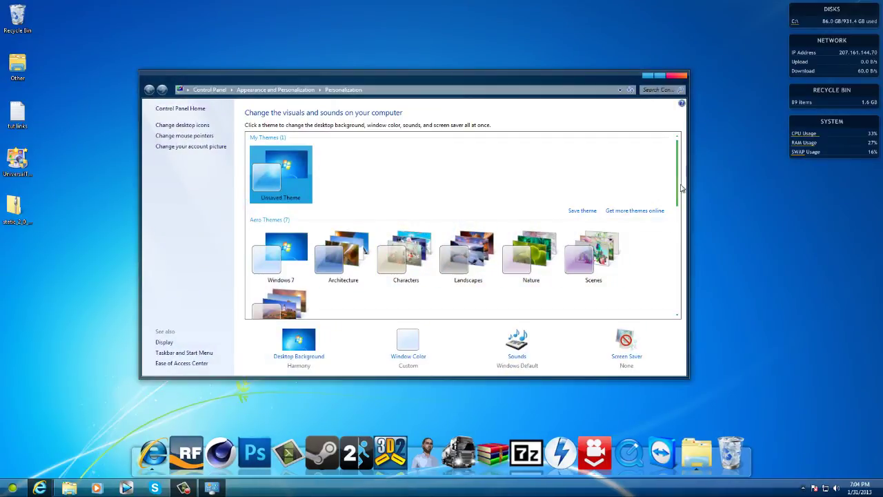
left_click_drag(679, 183, 679, 252)
left_click(303, 187)
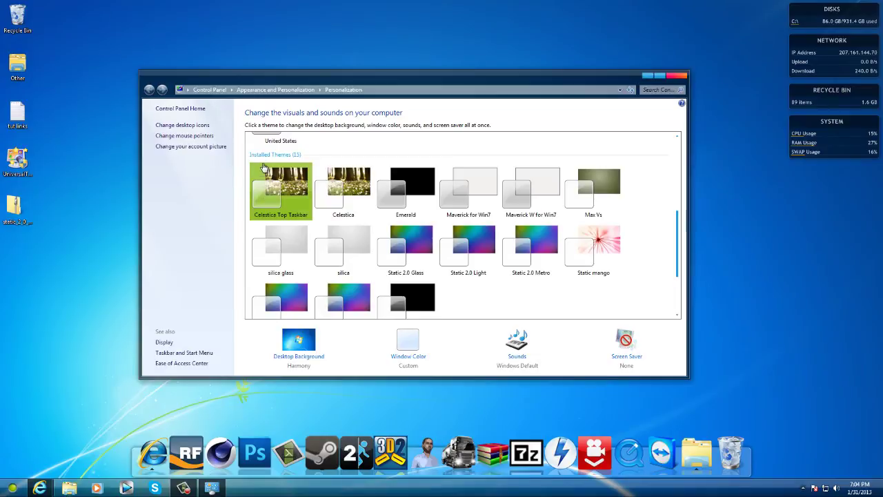
left_click(328, 188)
scroll(381, 210, "down", 2)
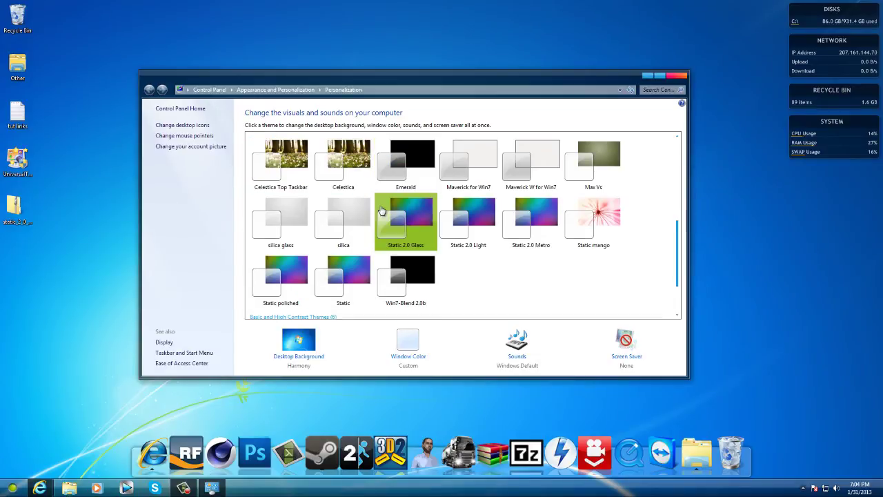
scroll(381, 211, "up", 1)
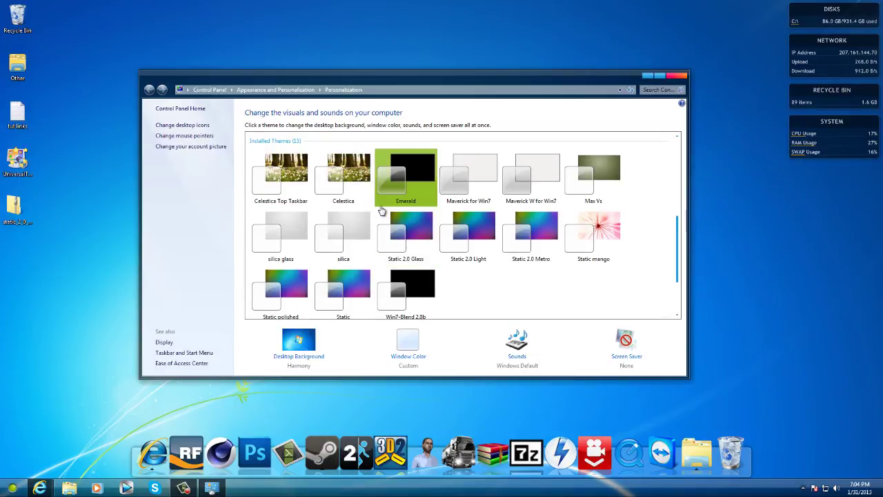
left_click(411, 226)
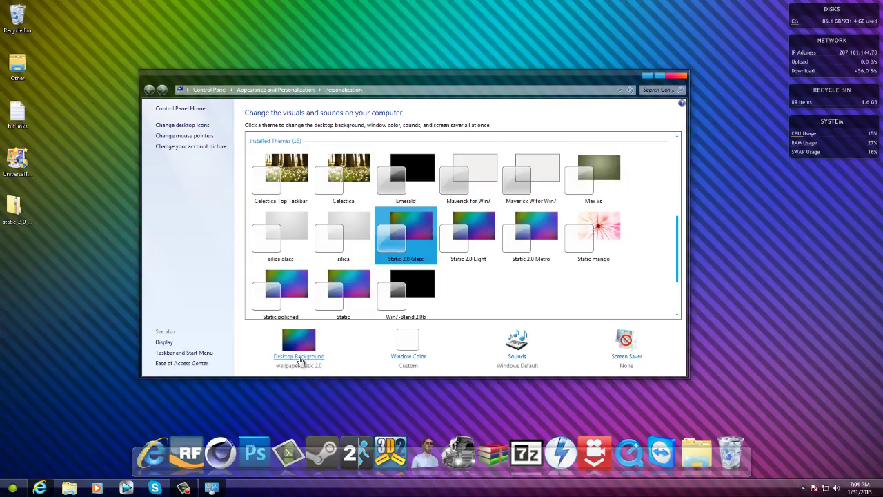
Step: Set the desktop background to the Windows picture from Windows Desktop Backgrounds, save the change and close Personalization
left_click(303, 356)
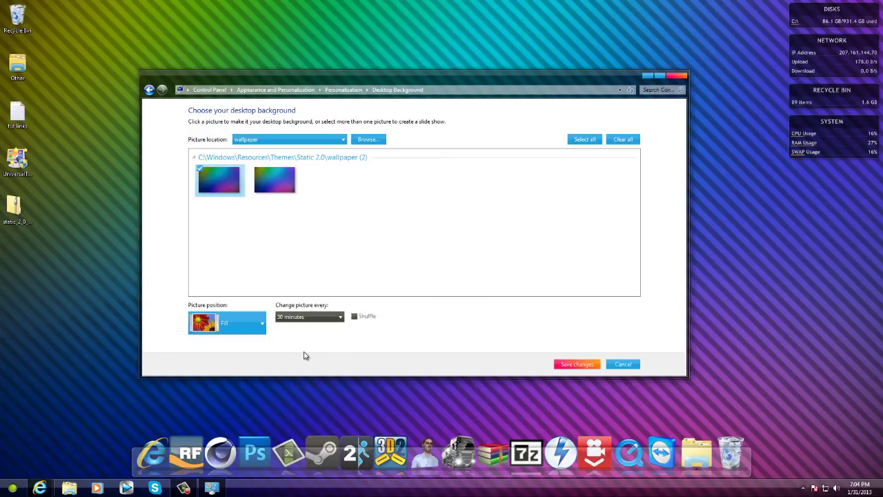
left_click(330, 141)
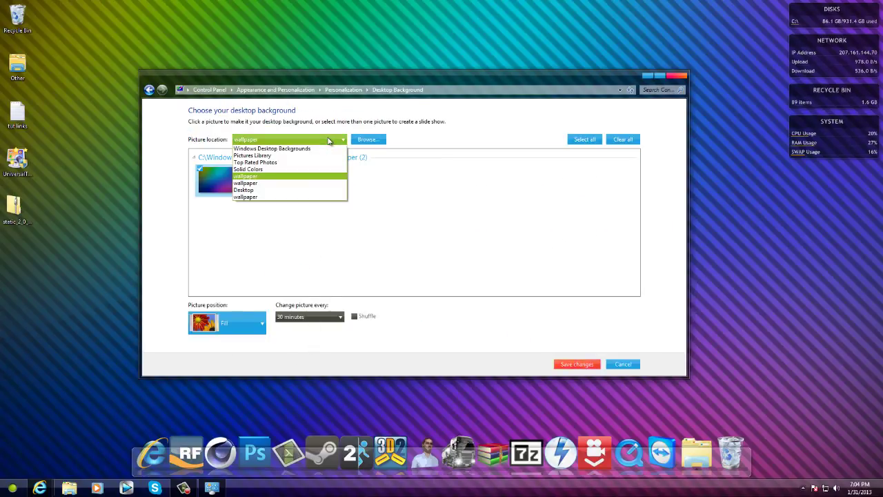
left_click(261, 149)
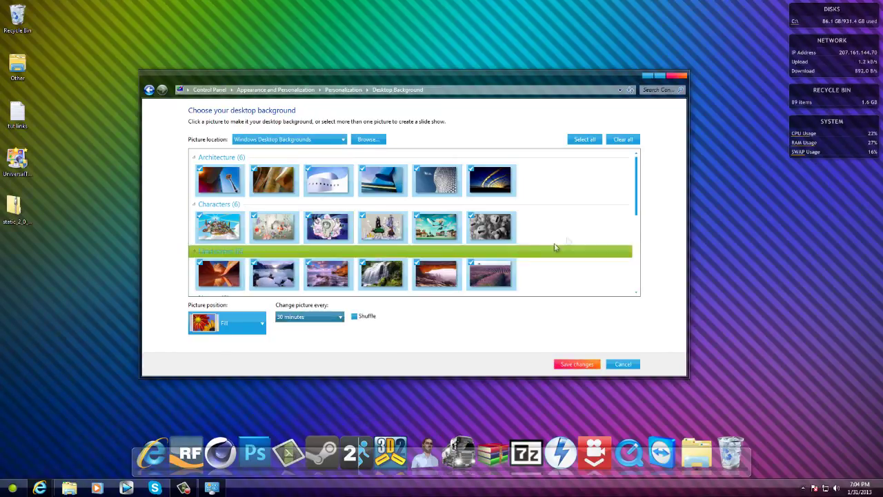
left_click_drag(635, 198, 630, 278)
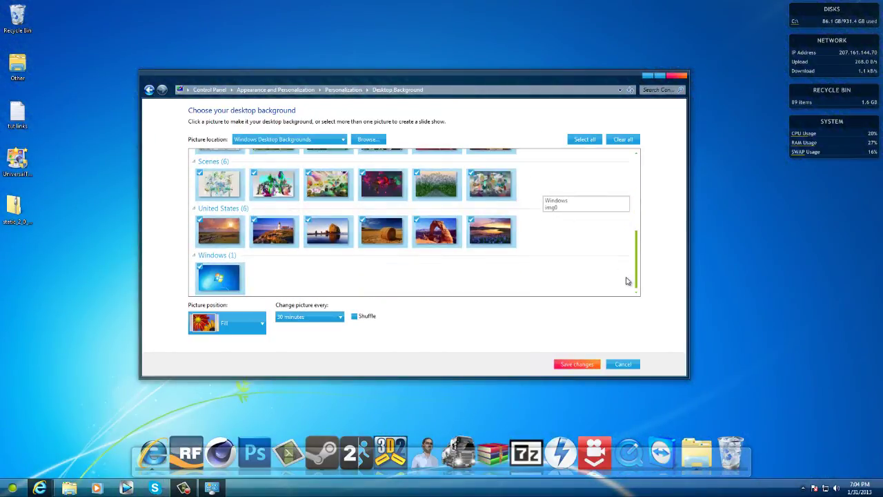
left_click(219, 278)
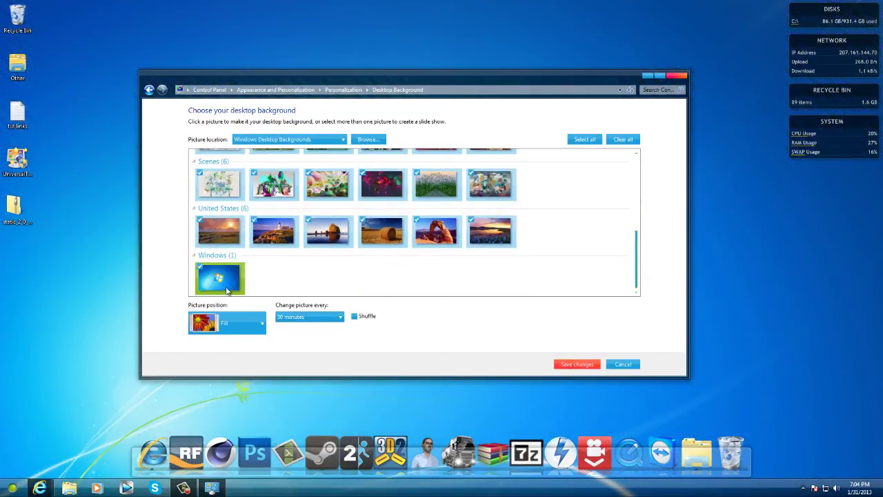
left_click(576, 364)
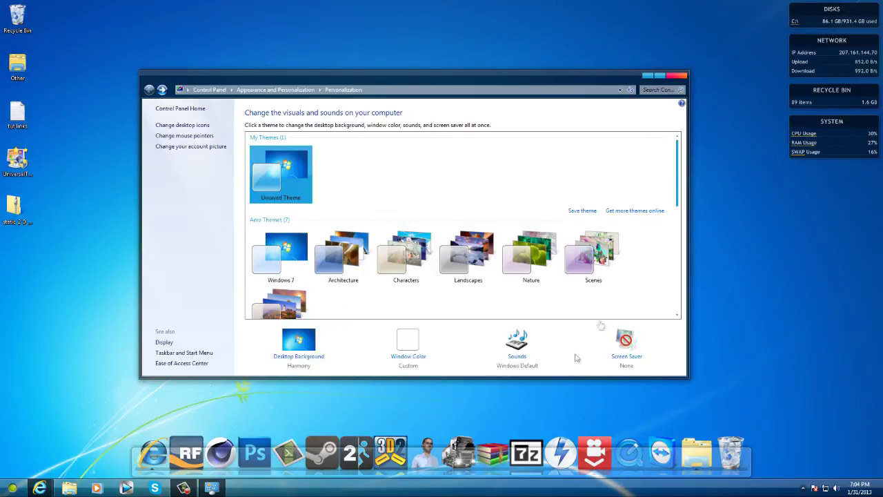
left_click(676, 77)
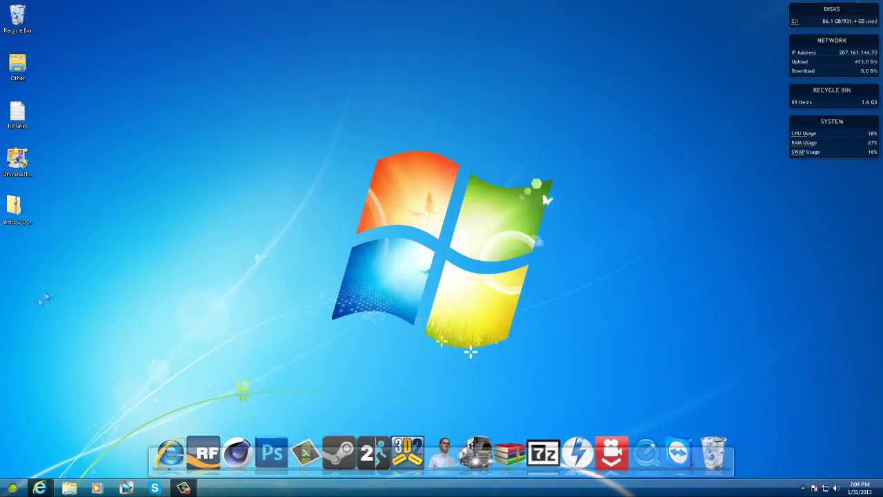
right_click(16, 255)
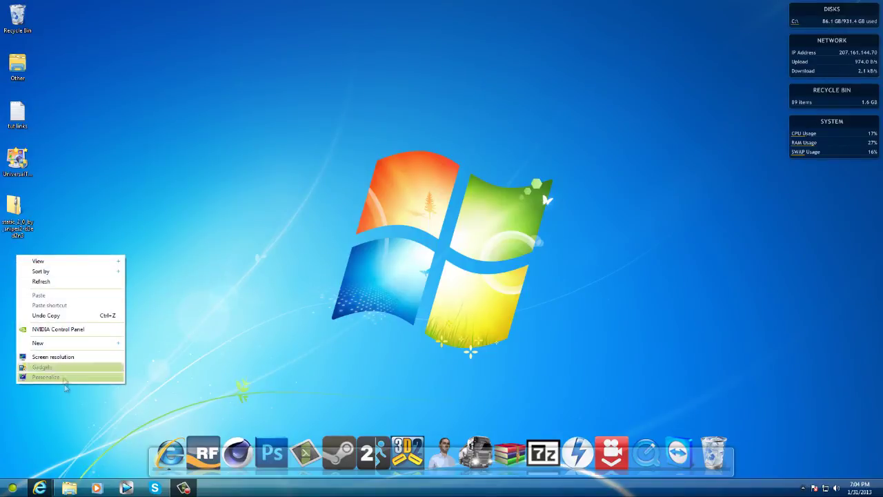
left_click(293, 326)
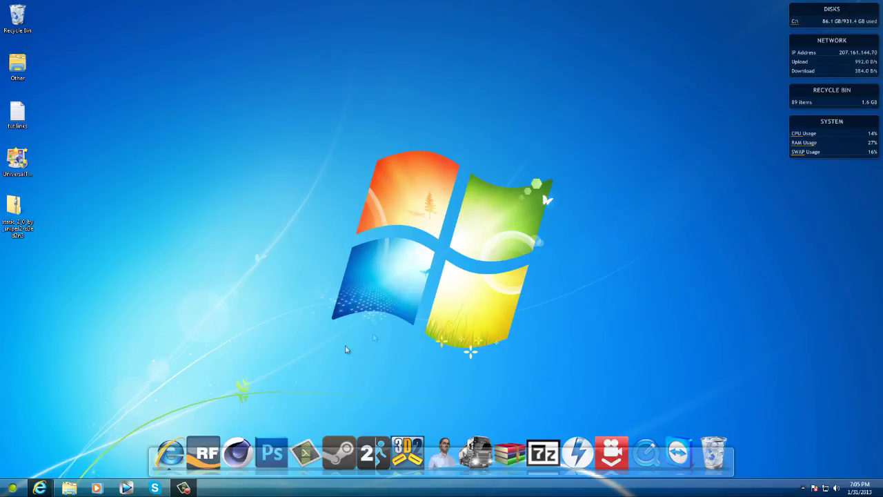
left_click(13, 487)
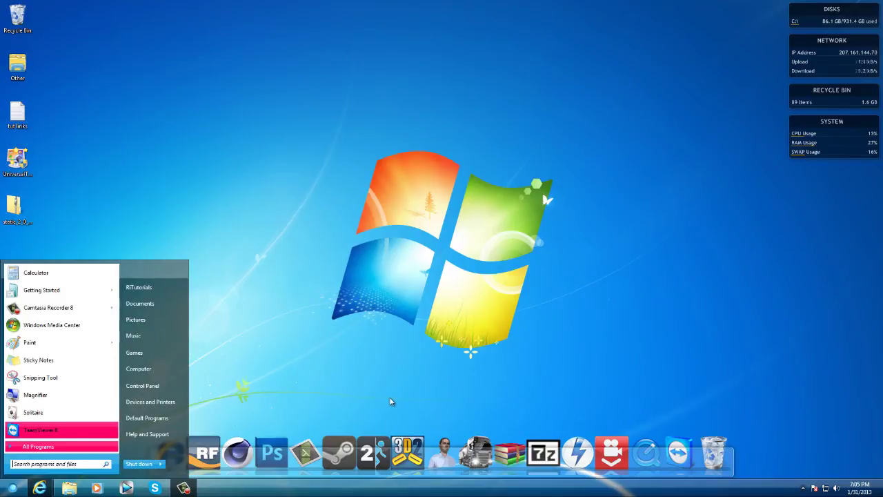
left_click(248, 299)
right_click(294, 240)
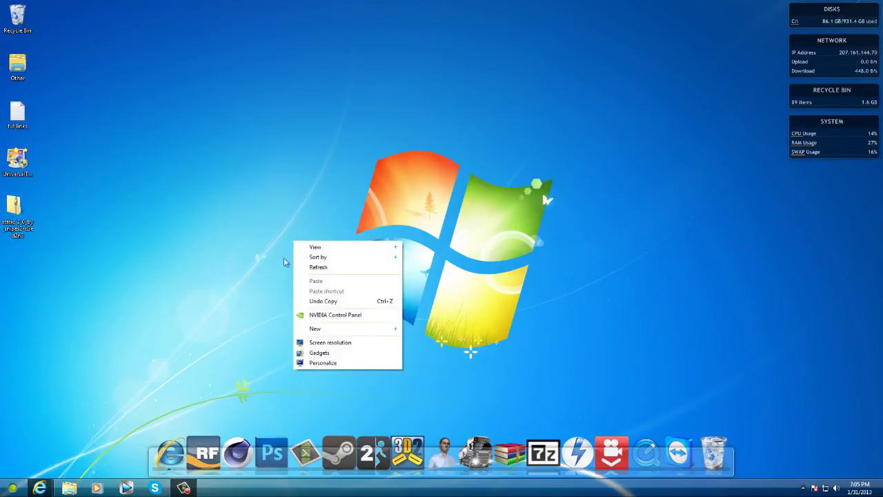
Step: Open the advanced appearance settings for Window Color from the desktop's Personalization and choose Active Window Border as the item
left_click(321, 363)
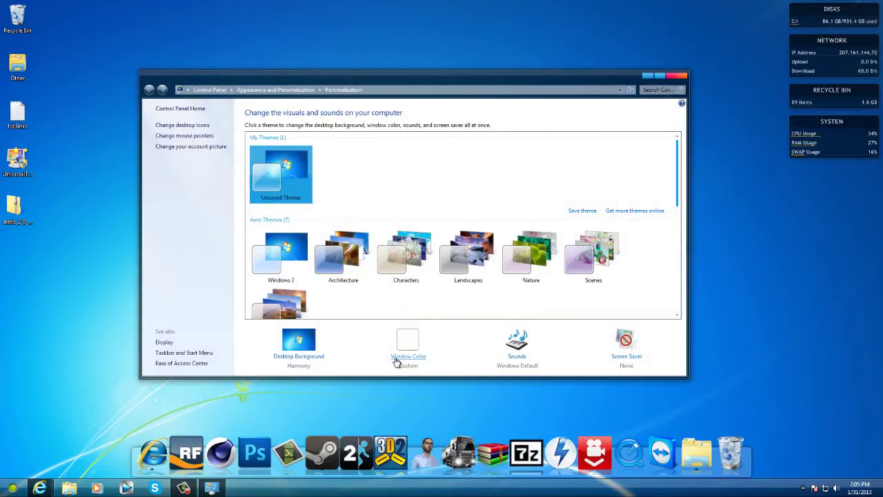
left_click(405, 359)
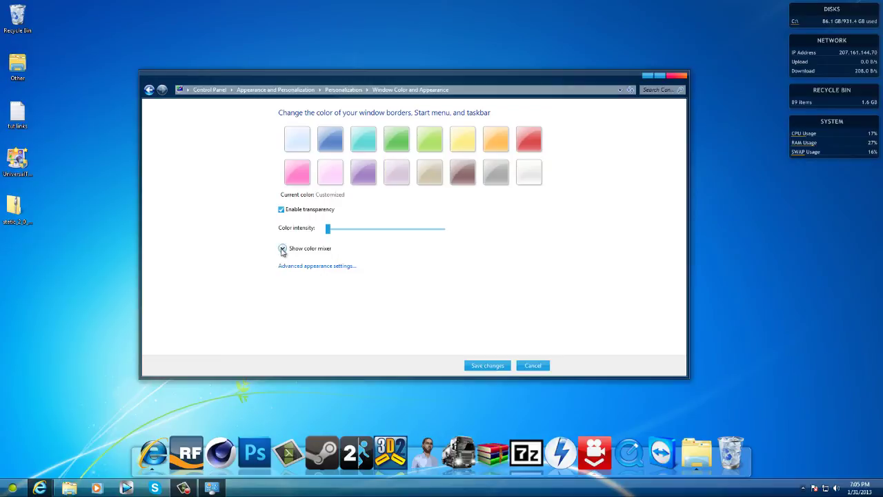
left_click(293, 269)
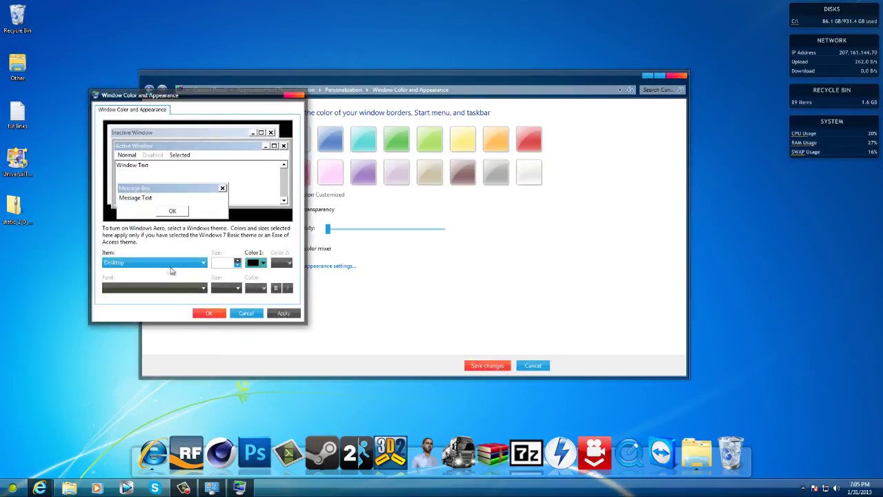
left_click(140, 262)
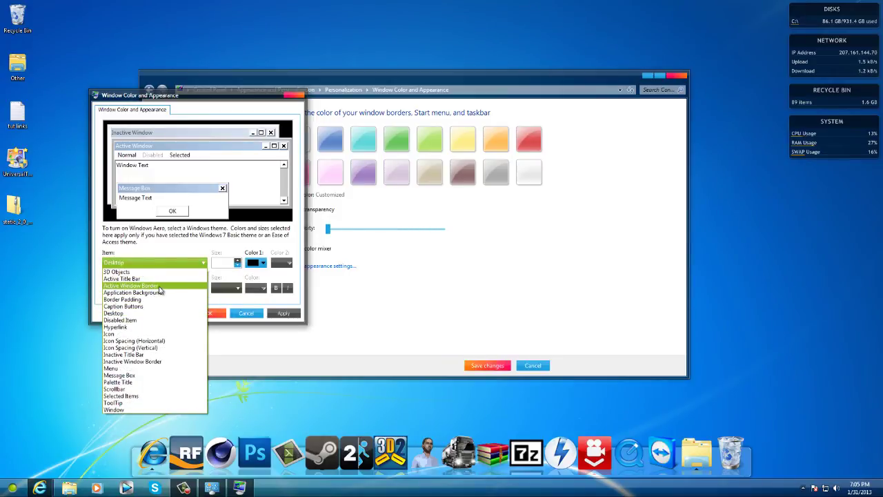
left_click(159, 286)
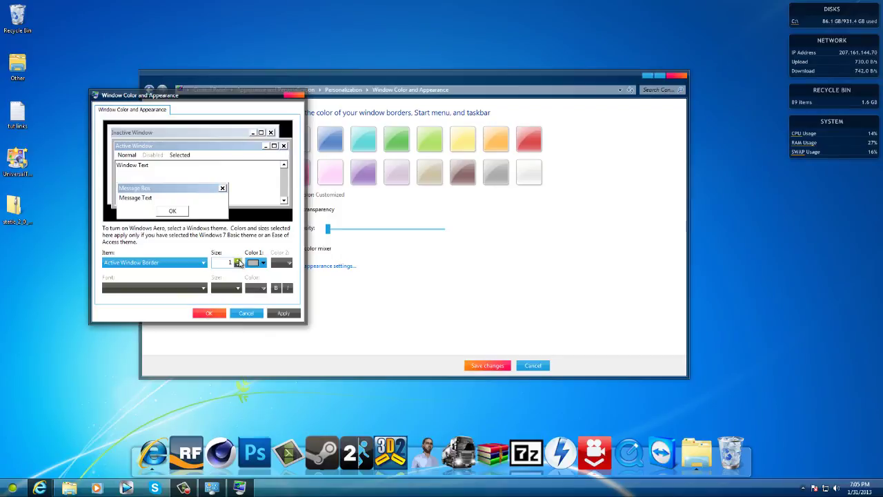
Step: Try larger and smaller sizes for the active window border in the preview
left_click(238, 261)
left_click(238, 261)
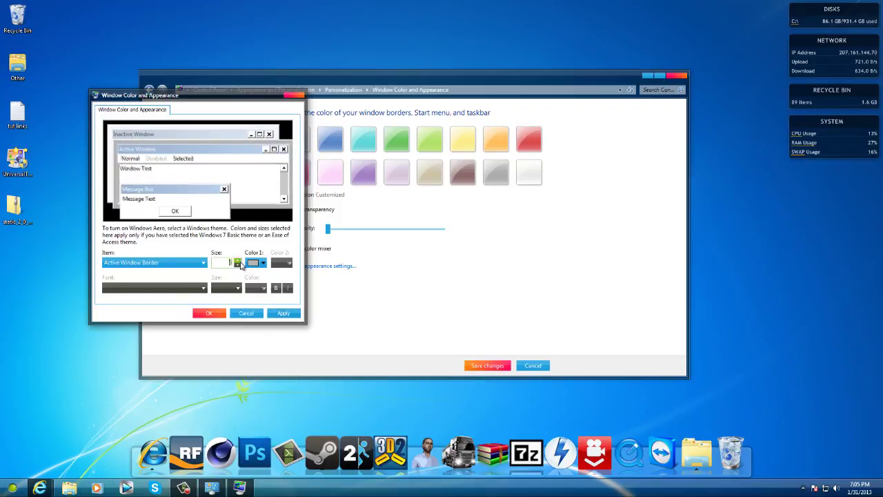
left_click(238, 266)
left_click(238, 266)
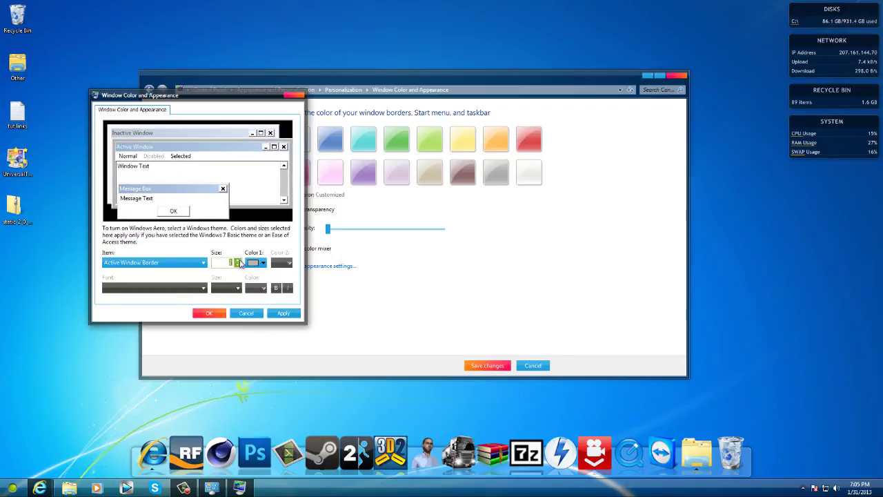
left_click(237, 265)
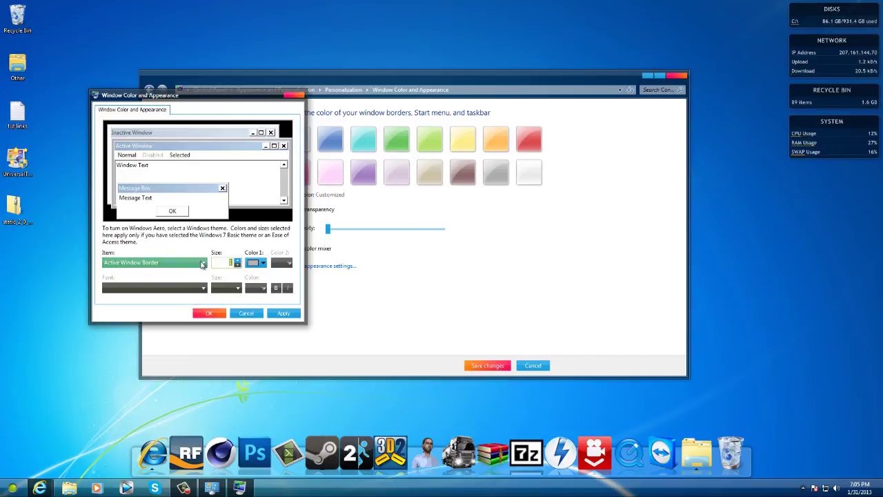
left_click(202, 262)
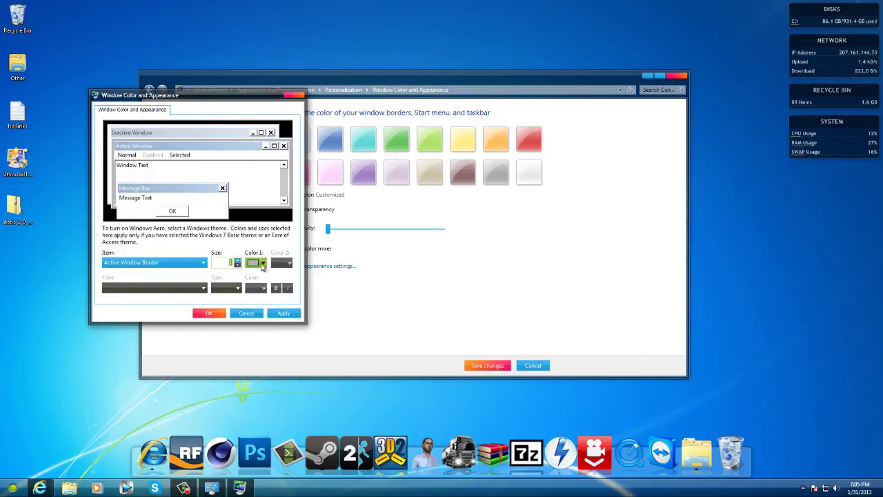
Step: Set the active window border size to 3, apply it, and close the appearance dialog and the Personalization window
left_click(236, 262)
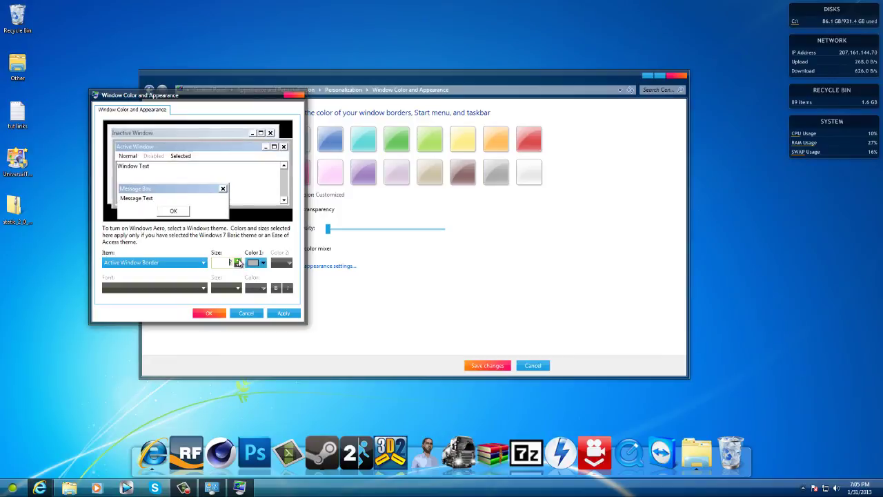
left_click(237, 262)
left_click(237, 262)
left_click(237, 262)
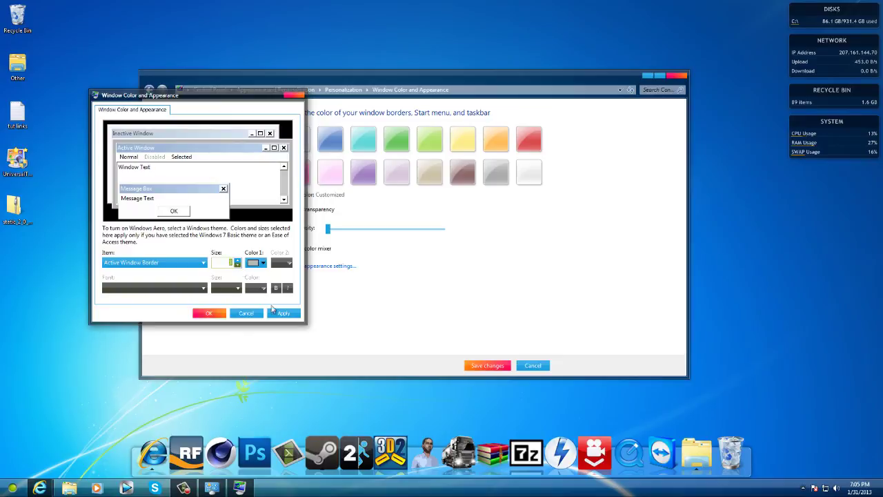
left_click(278, 314)
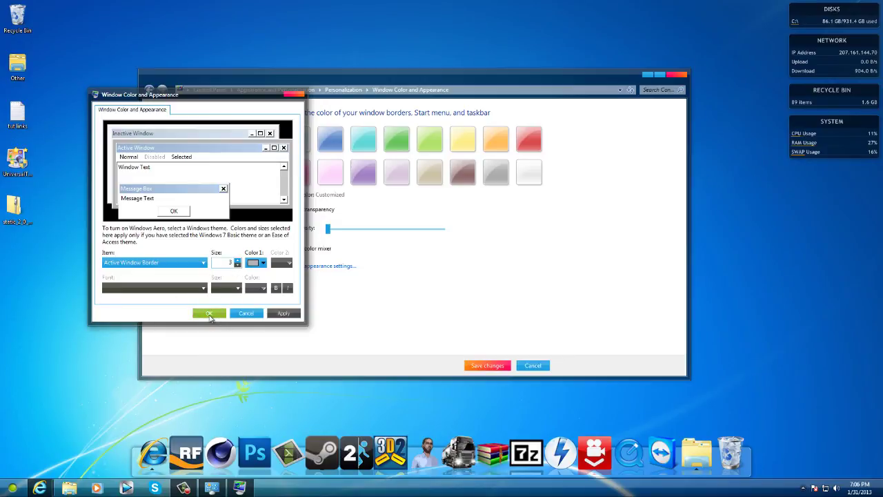
left_click(209, 314)
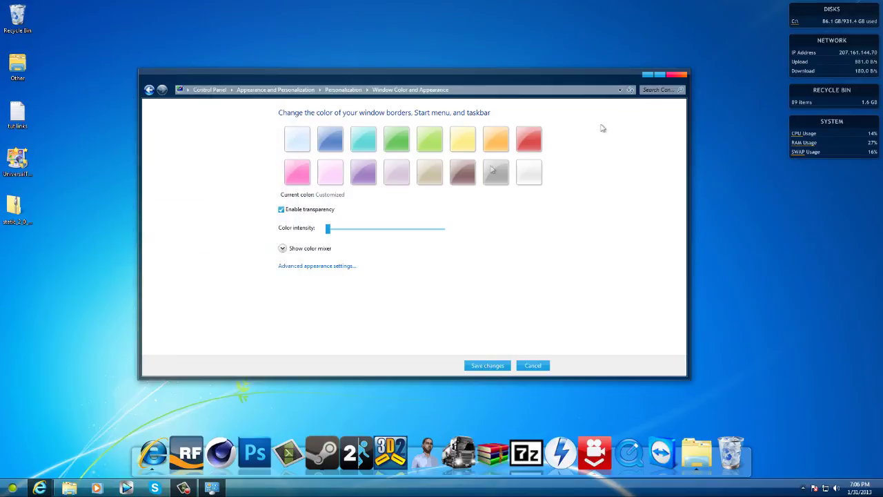
left_click(676, 75)
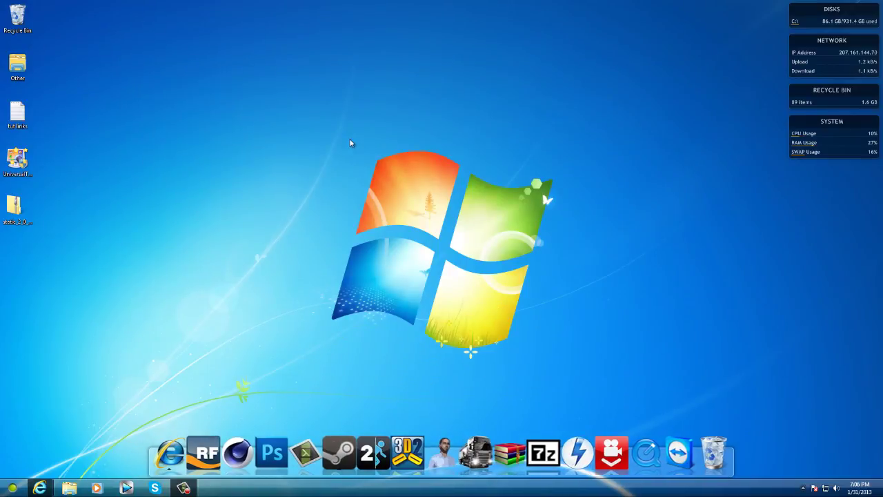
left_click(183, 488)
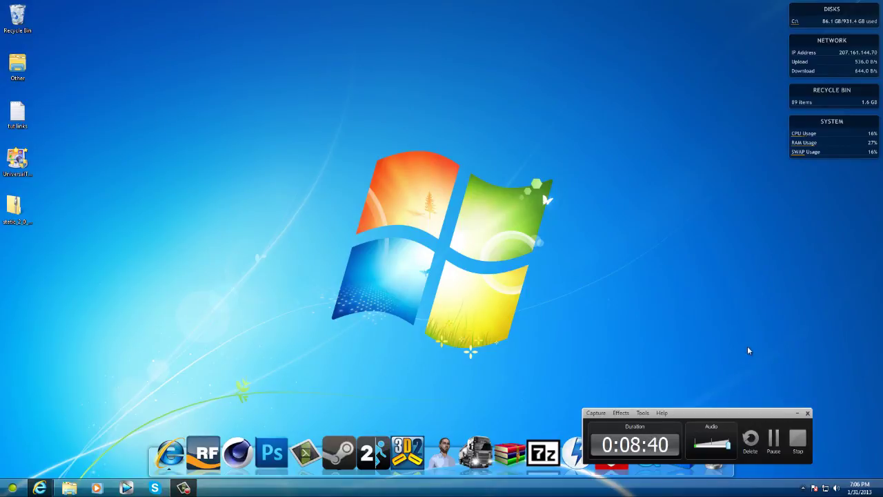